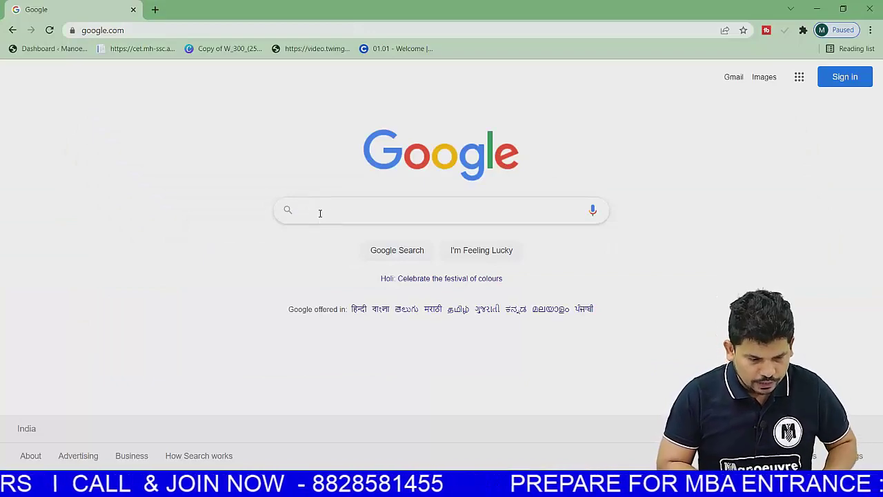
Step: Search Google for 'cetcell', open cetcell.mahacet.org, then follow its MAH-MBA/MMS-CET 2022 link
left_click(317, 211)
type("cetcell")
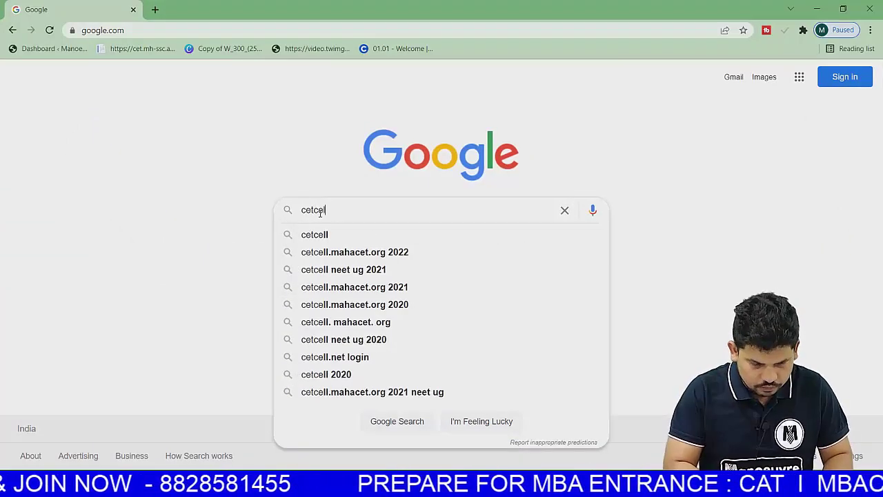
key("Return")
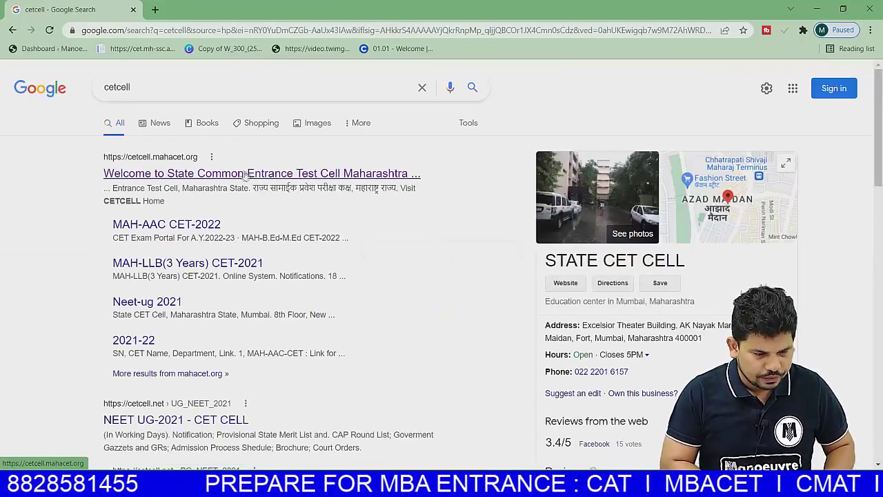
left_click(228, 173)
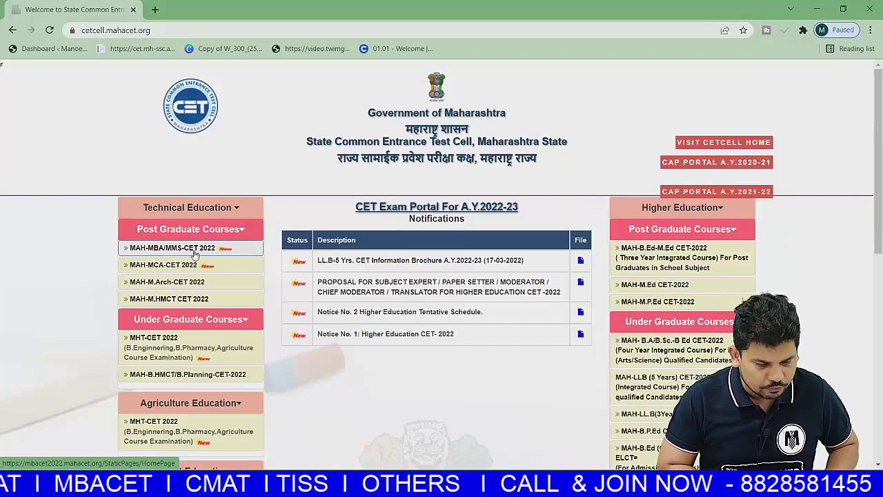
left_click(195, 251)
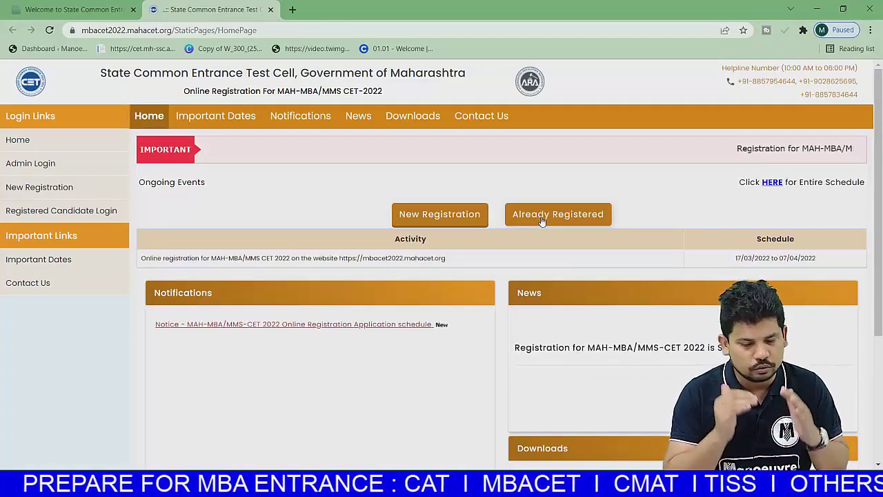
Step: Start a New Registration, tick the brochure acknowledgement and accept the instructions
left_click(445, 215)
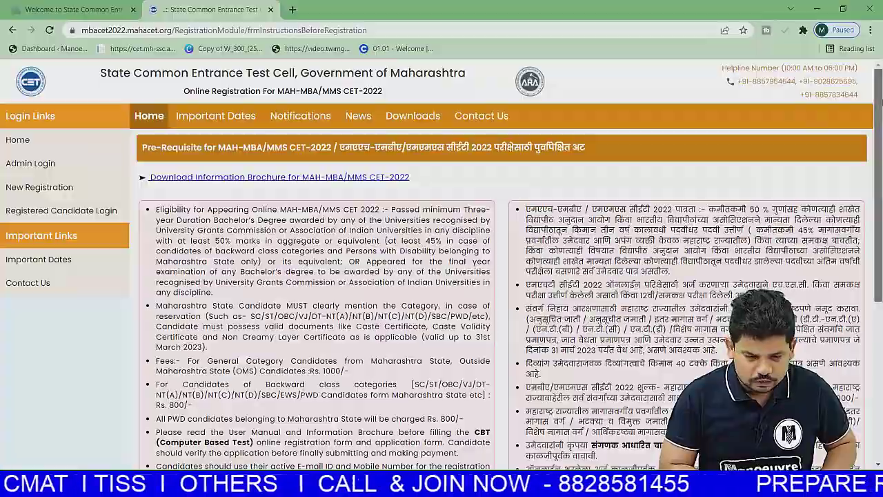
left_click_drag(881, 101, 881, 226)
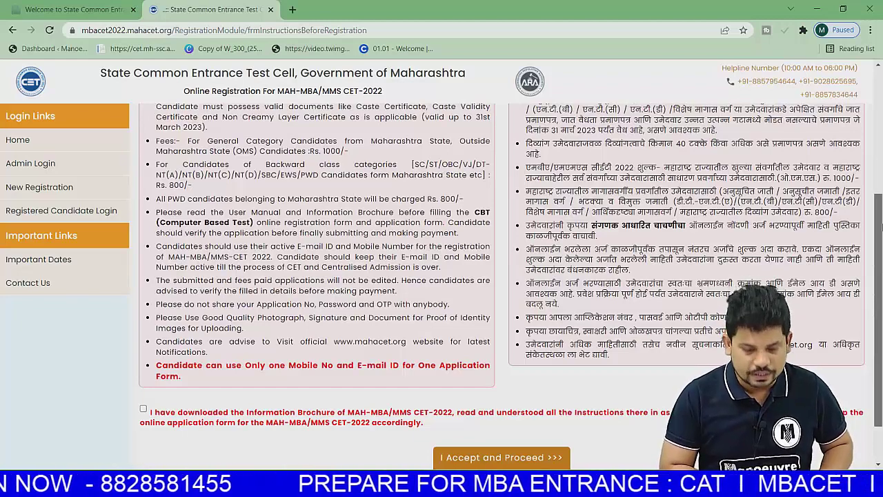
left_click_drag(881, 227, 881, 232)
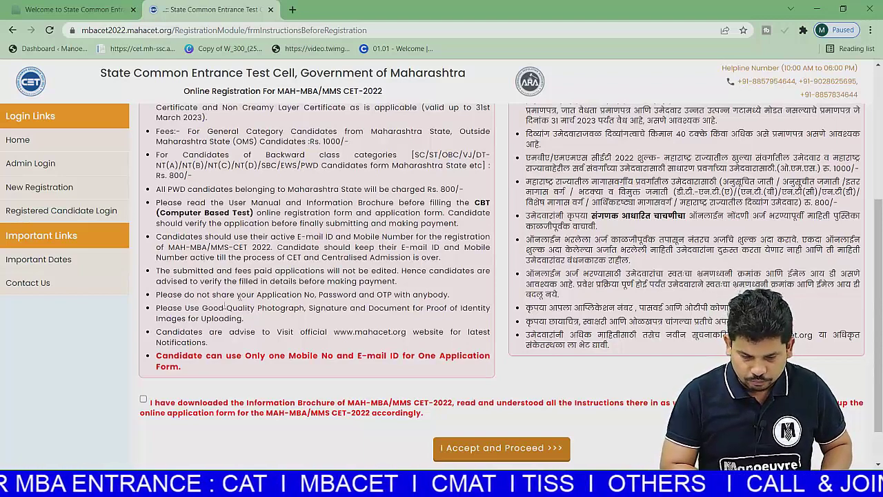
left_click(143, 399)
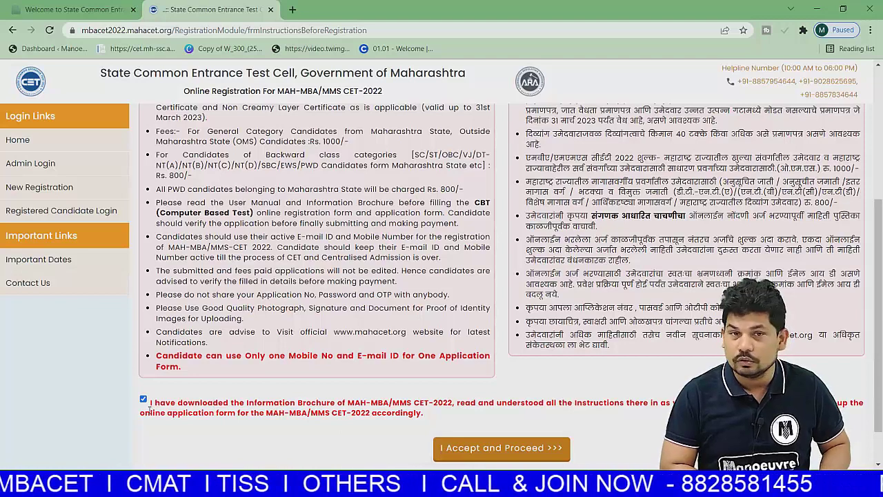
left_click(500, 449)
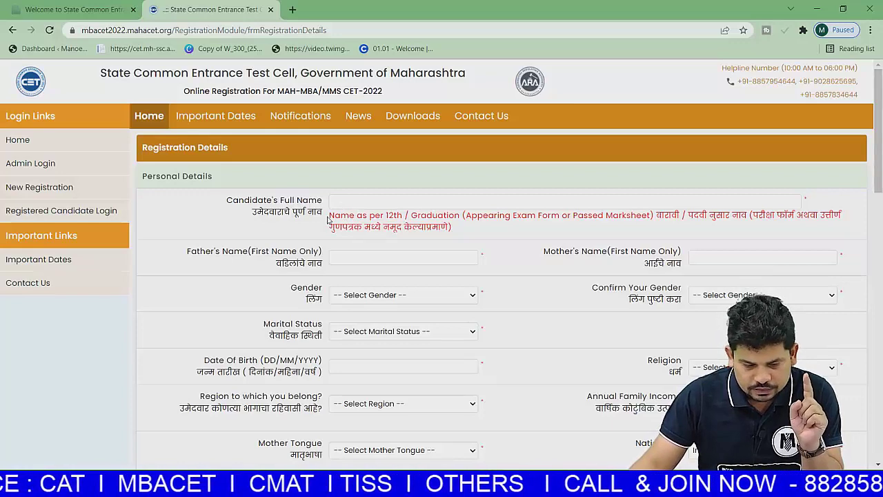
left_click_drag(329, 218, 564, 218)
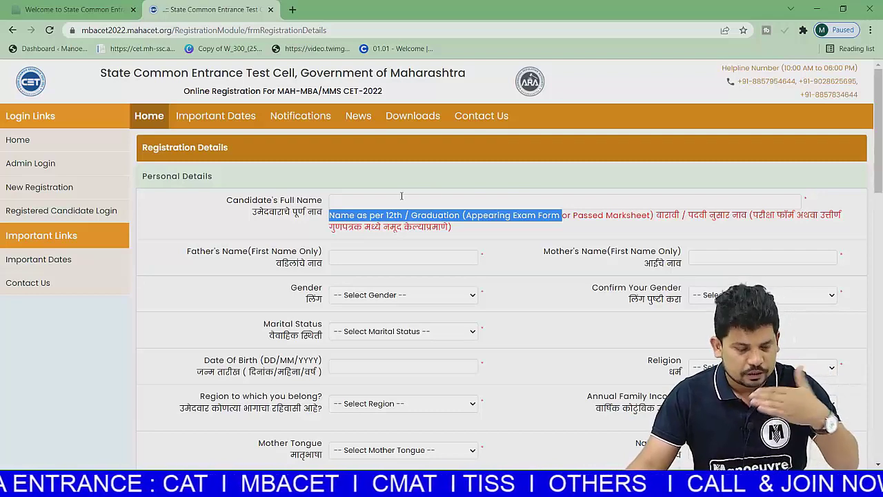
left_click(360, 200)
scroll(349, 199, "down", 1)
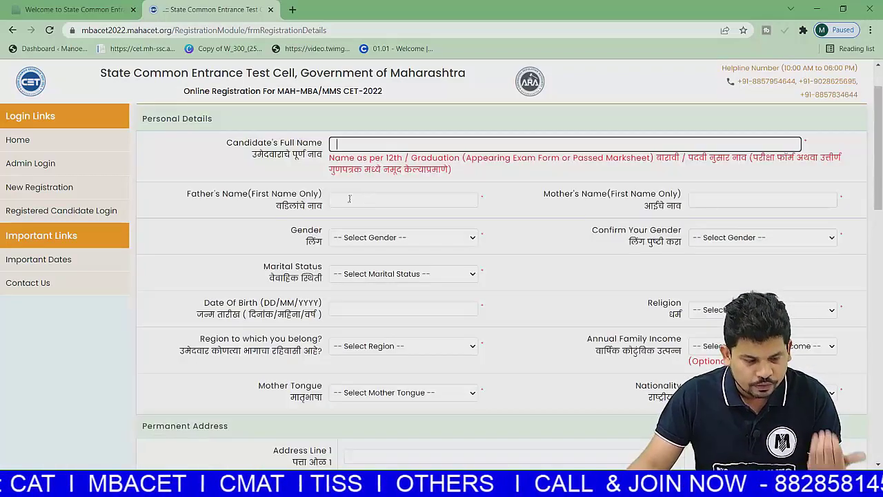
left_click(349, 198)
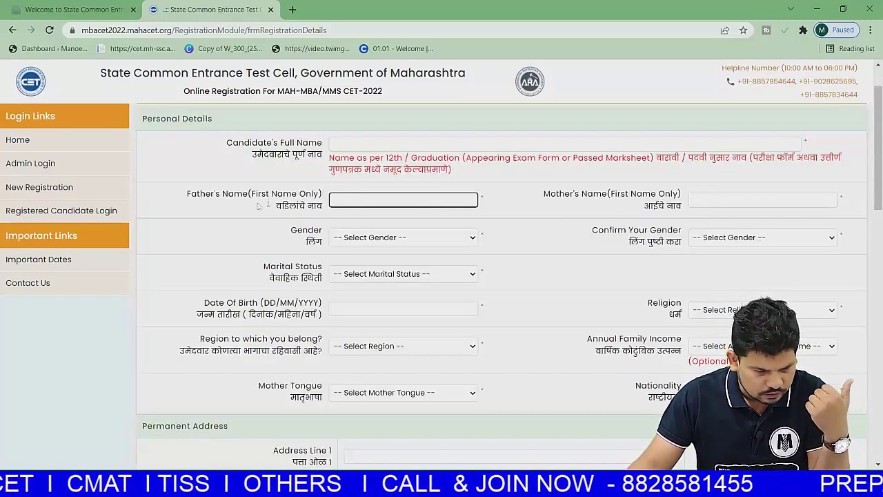
left_click(711, 199)
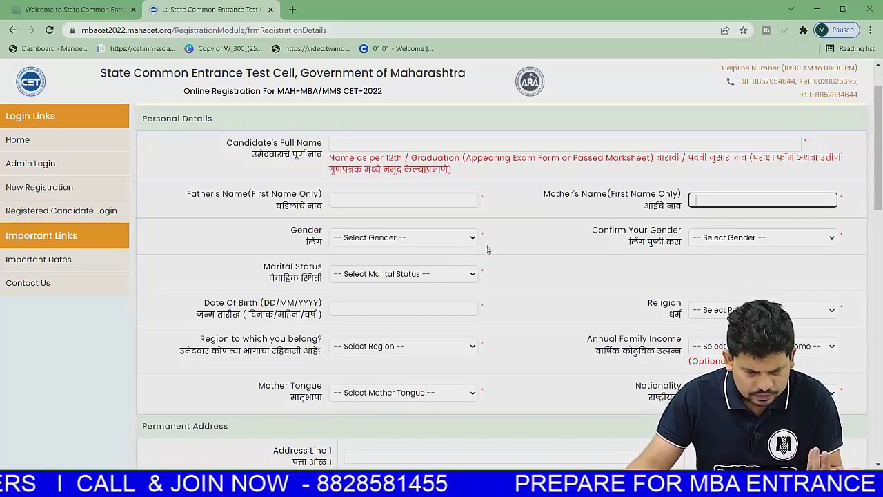
scroll(469, 263, "down", 1)
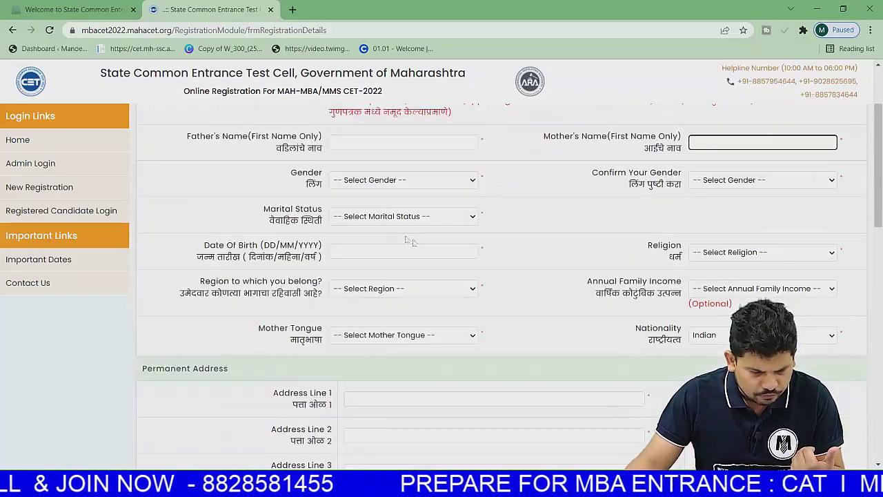
left_click(502, 221)
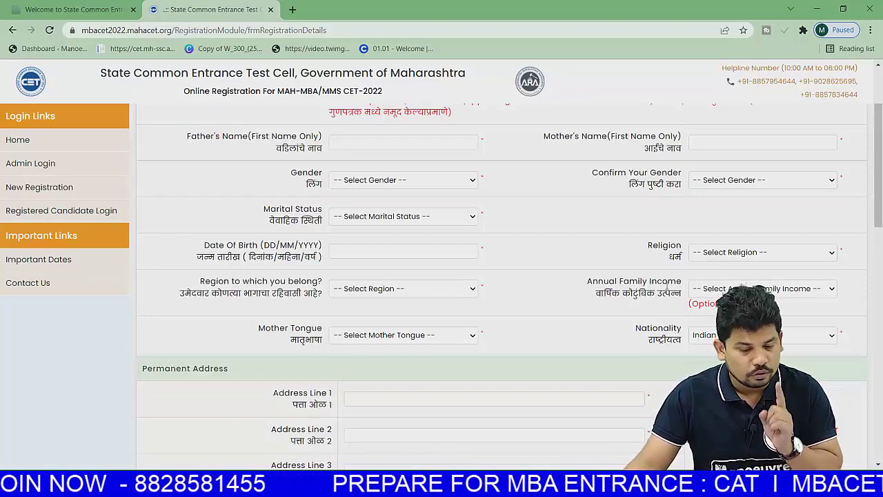
scroll(587, 246, "down", 2)
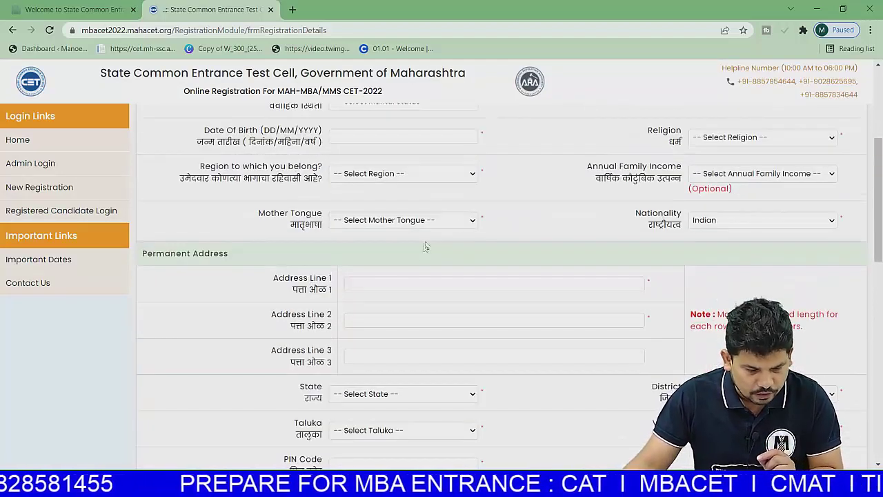
scroll(594, 215, "down", 1)
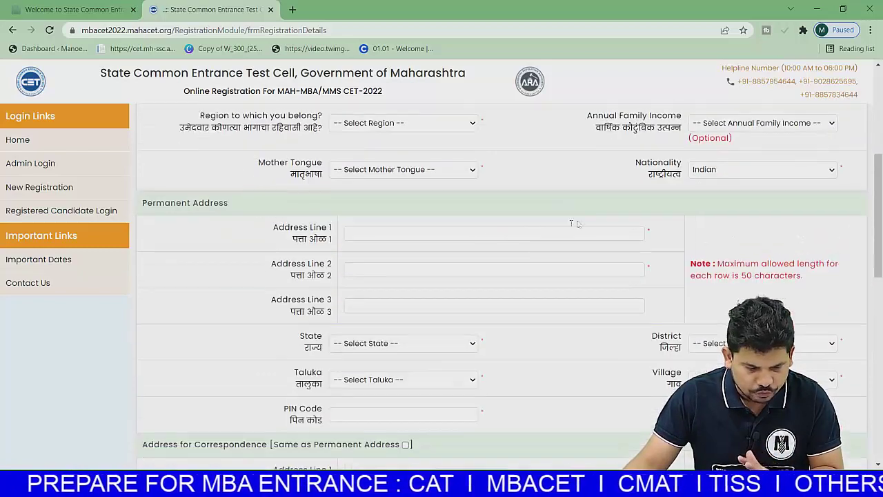
scroll(366, 220, "down", 2)
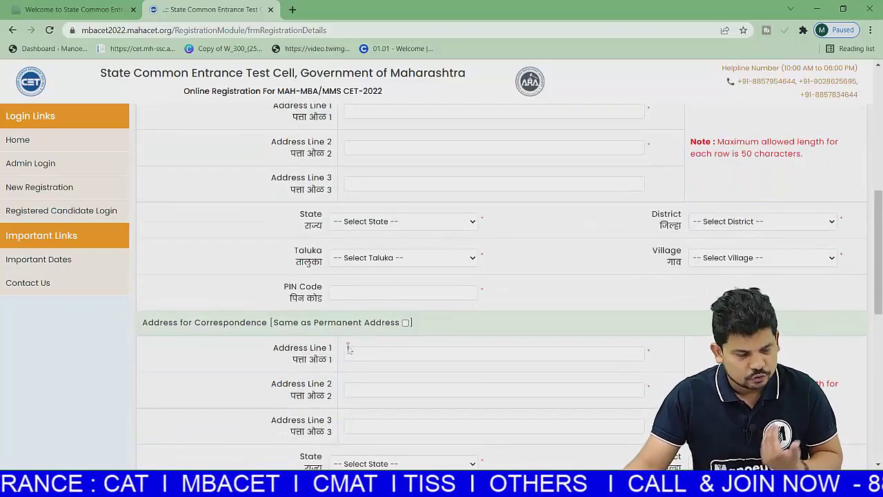
scroll(351, 245, "up", 1)
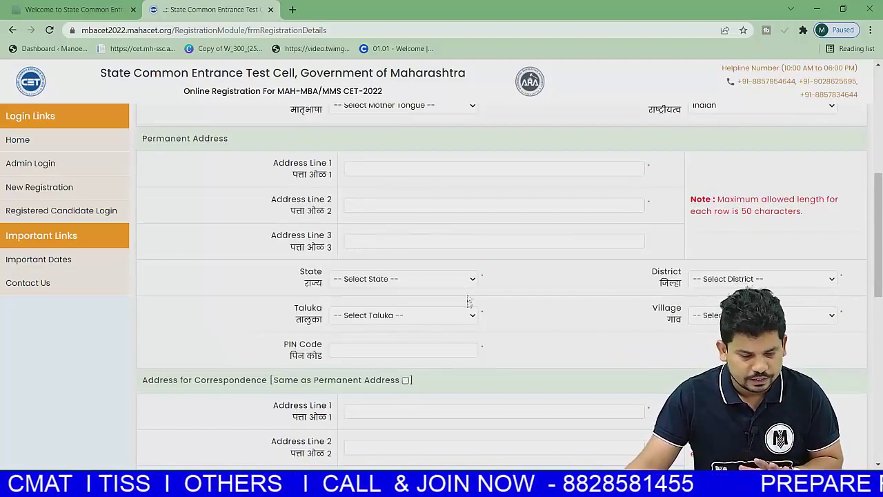
scroll(470, 302, "down", 3)
scroll(467, 288, "down", 1)
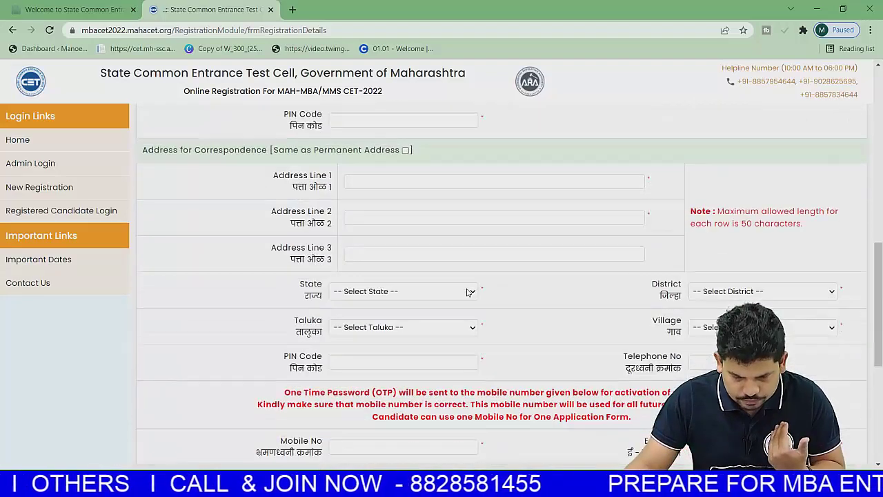
scroll(468, 290, "down", 2)
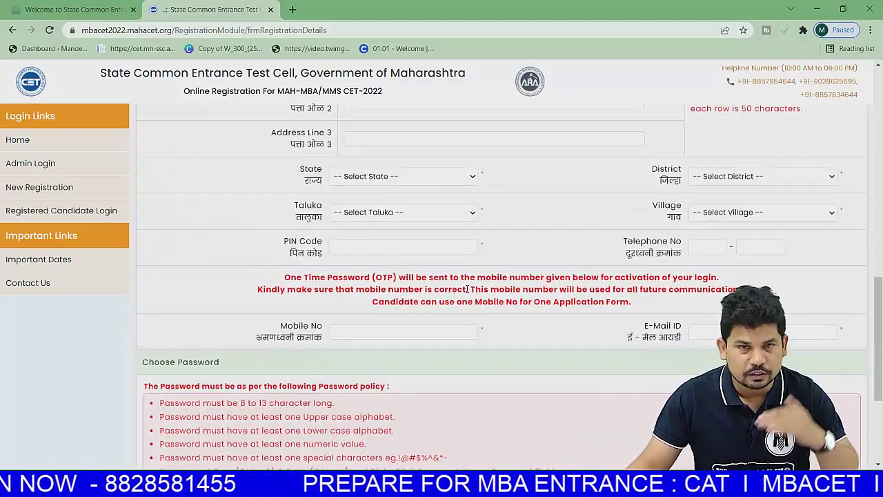
scroll(467, 290, "down", 1)
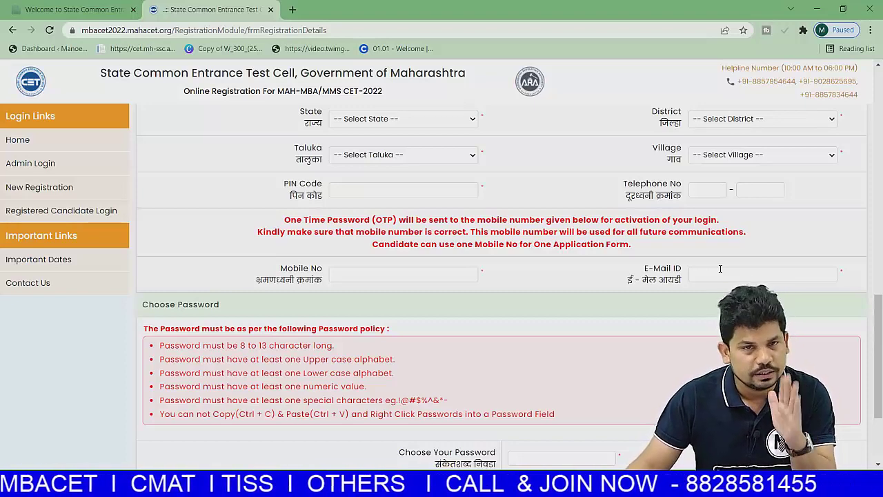
left_click(349, 273)
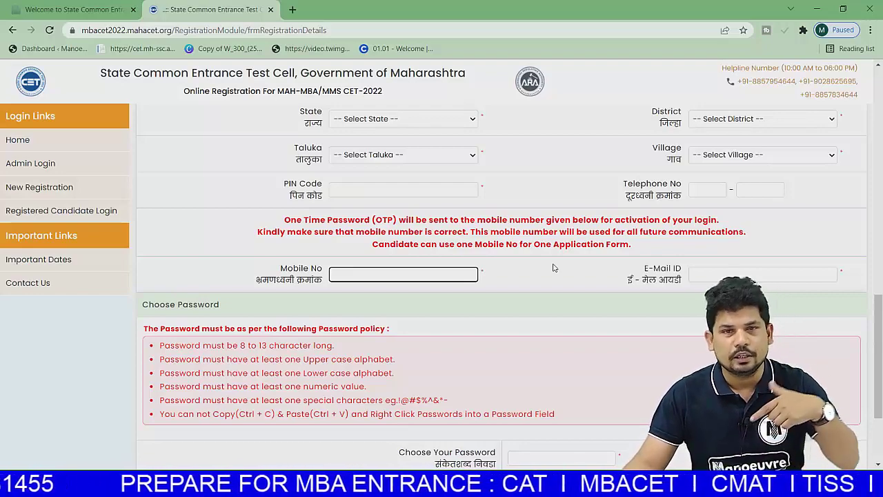
scroll(553, 267, "down", 2)
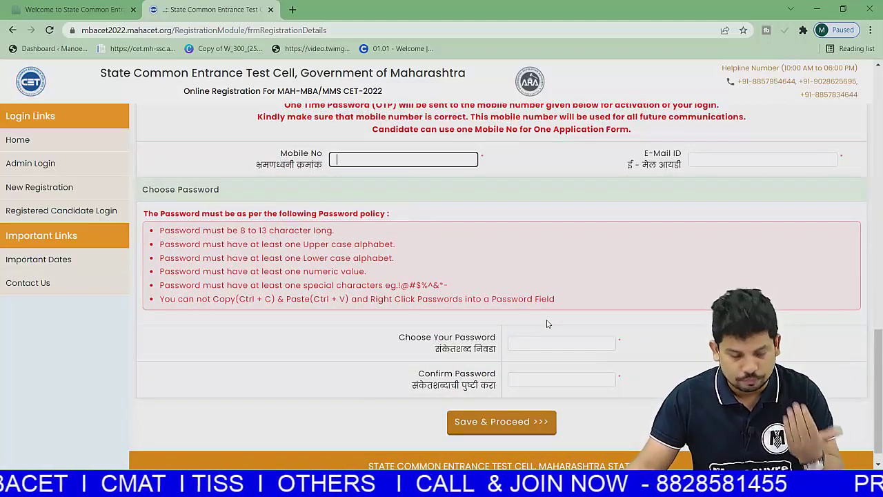
Step: Fill in the Choose Password and Confirm Password fields and bring the Submit button into view
left_click(533, 343)
left_click(532, 380)
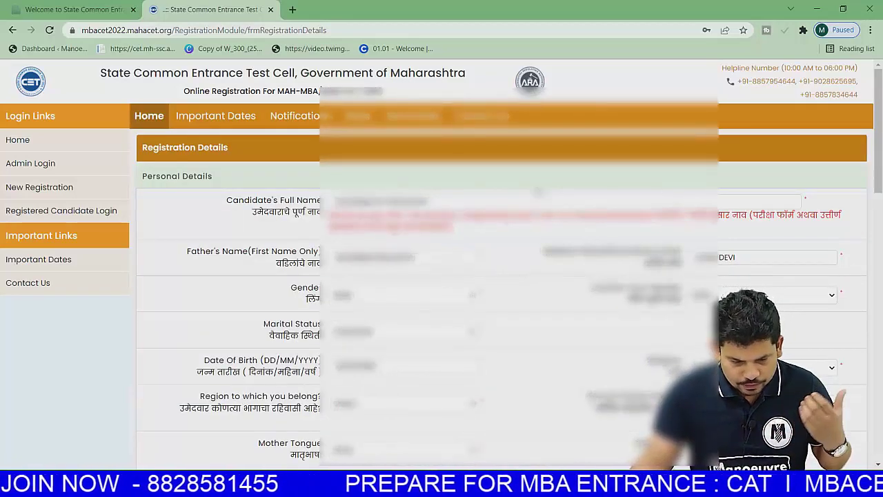
scroll(538, 191, "down", 5)
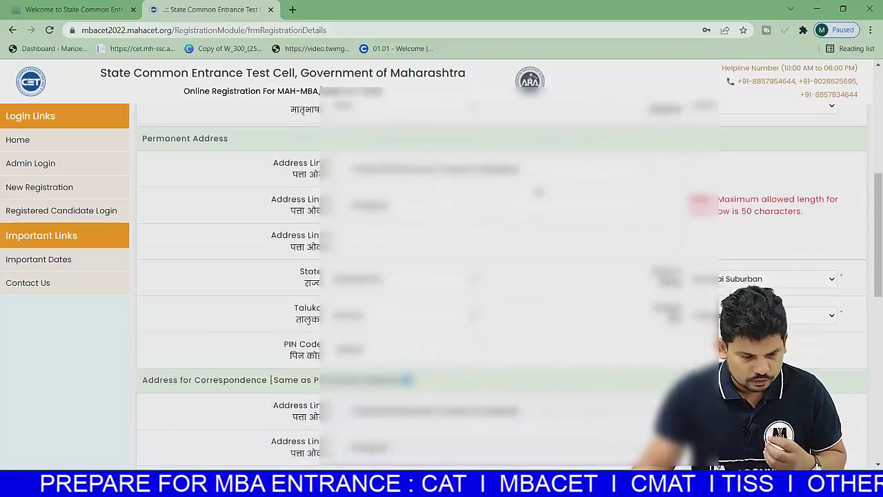
scroll(538, 191, "down", 3)
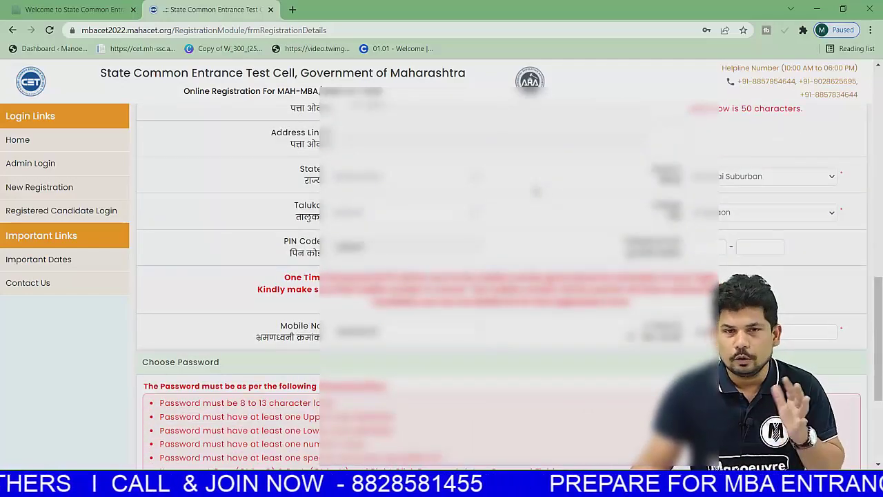
scroll(537, 191, "down", 3)
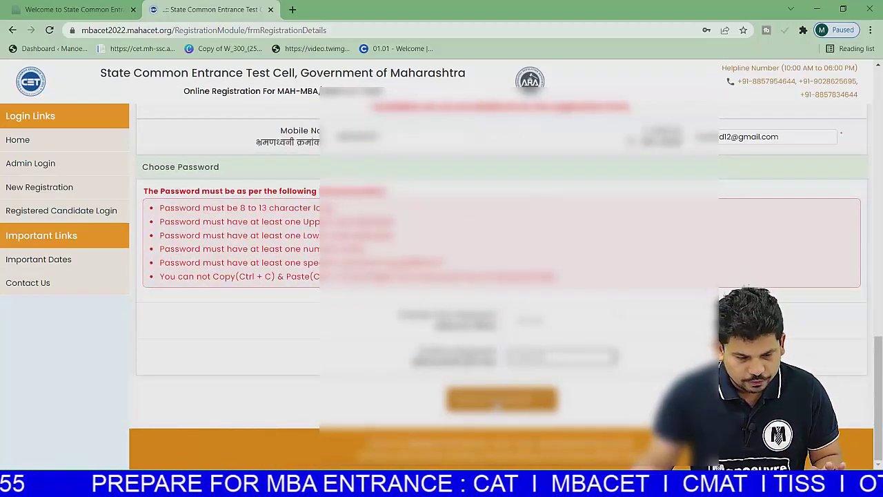
Step: Submit the registration, decline saving the password, verify the one-time code, and note the application number
left_click(502, 399)
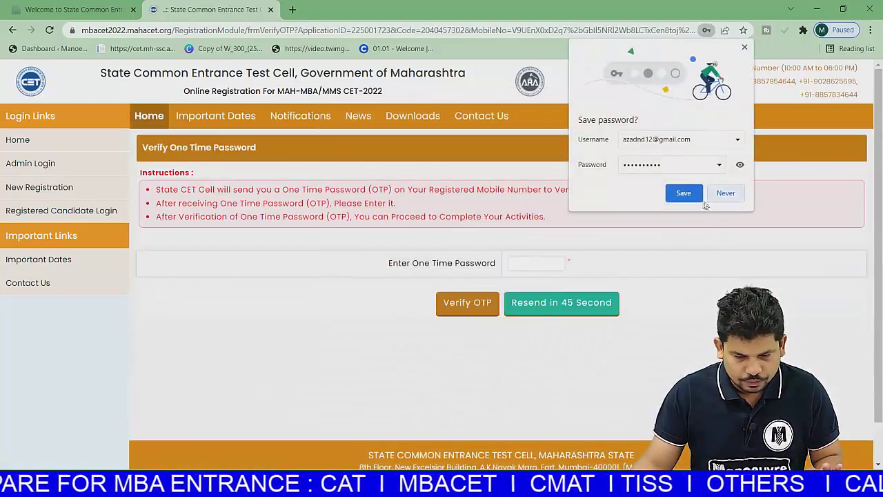
left_click(726, 194)
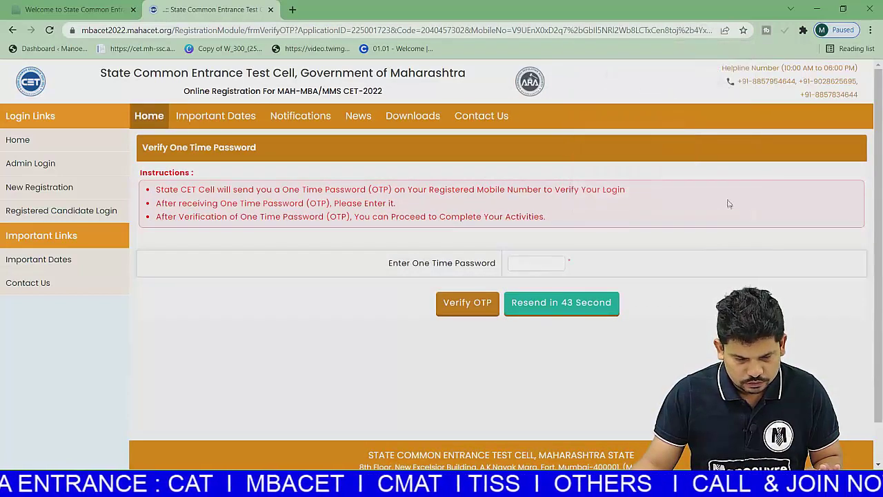
left_click(525, 263)
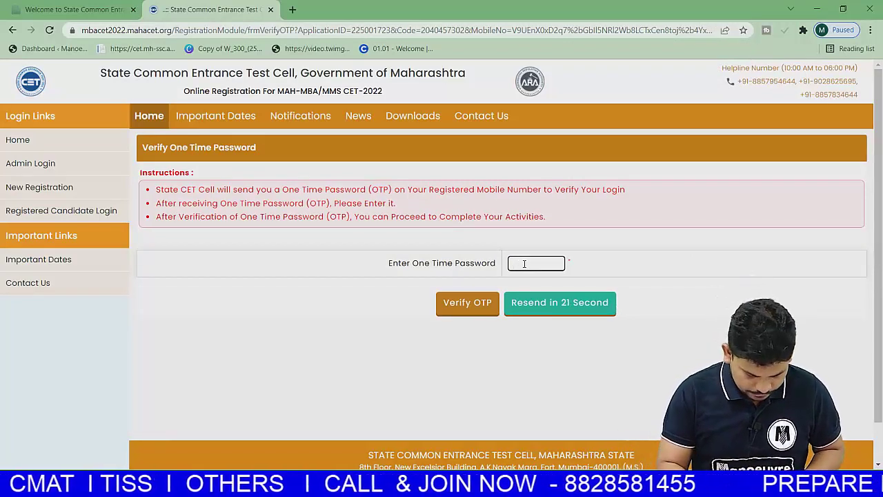
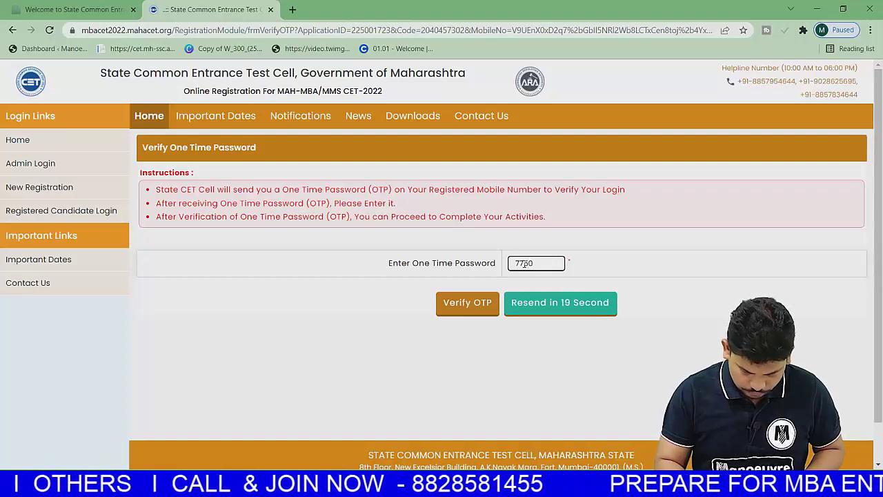
left_click(472, 302)
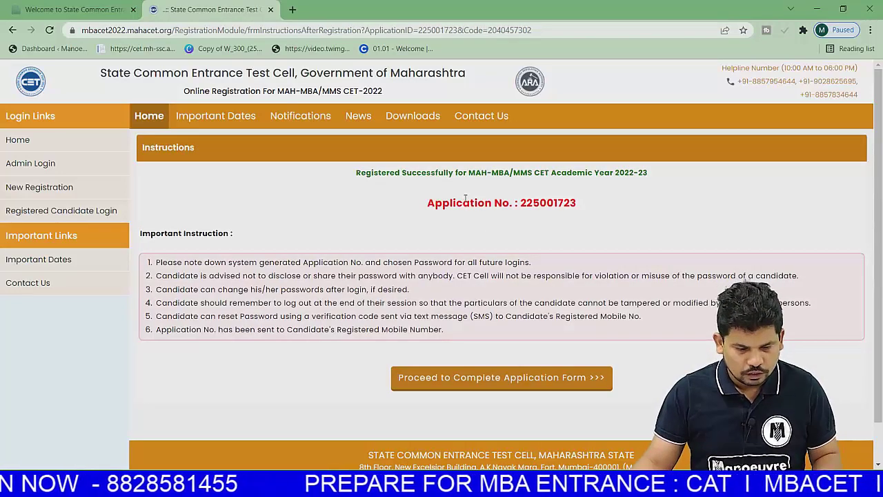
left_click_drag(581, 206, 425, 204)
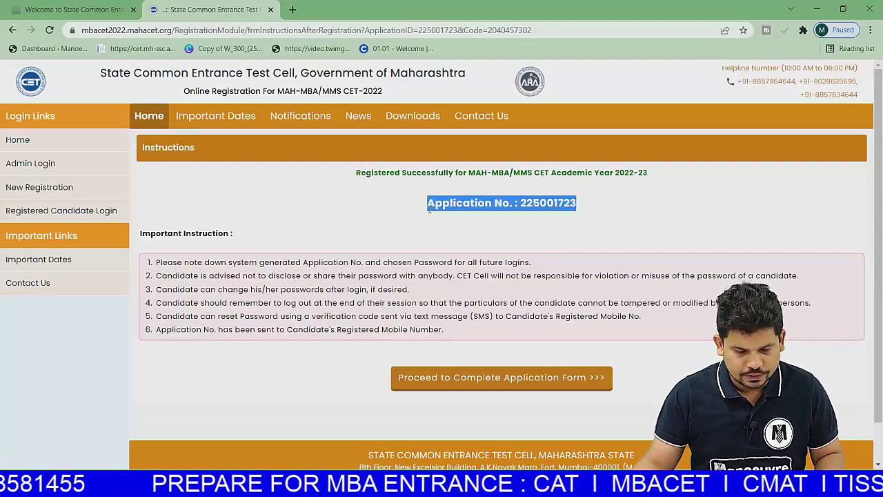
left_click(501, 269)
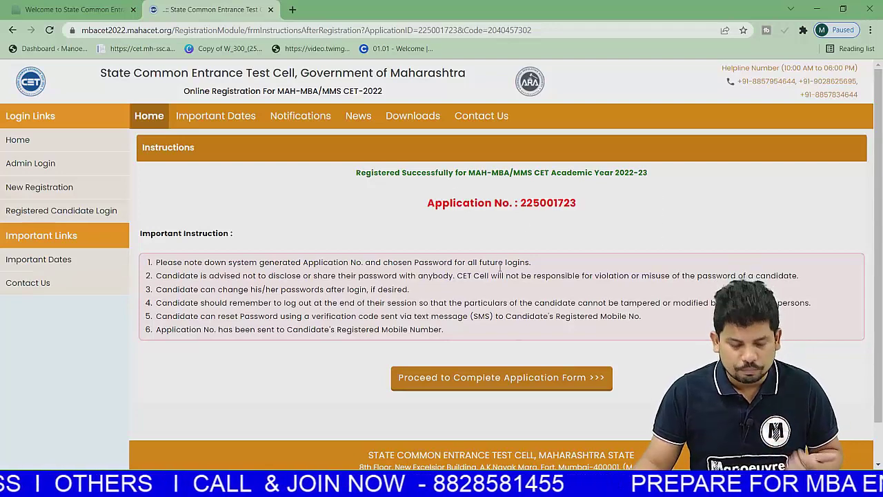
Step: Sign in with the application number and password, then open Step 2, Domicile and Category Details
left_click(503, 377)
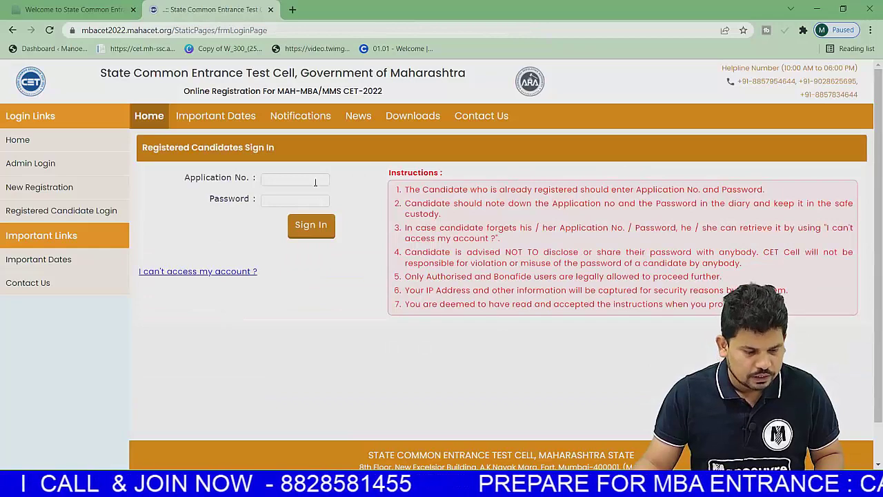
left_click(274, 181)
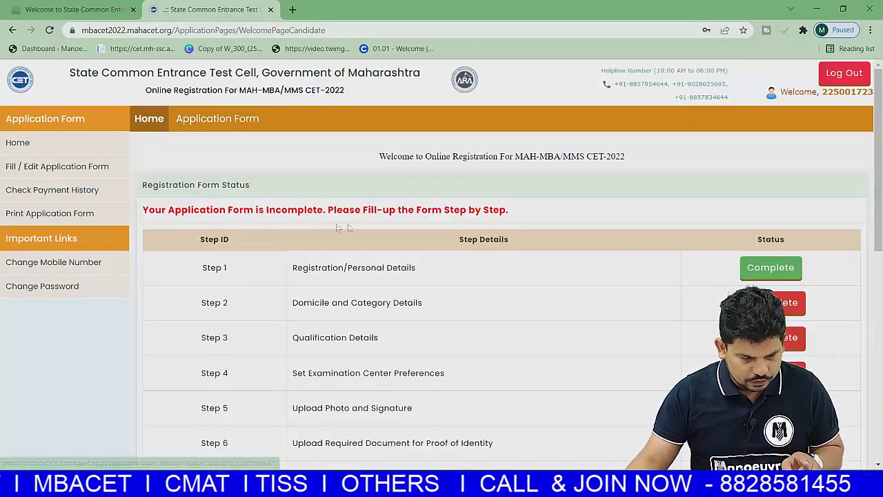
scroll(410, 225, "down", 1)
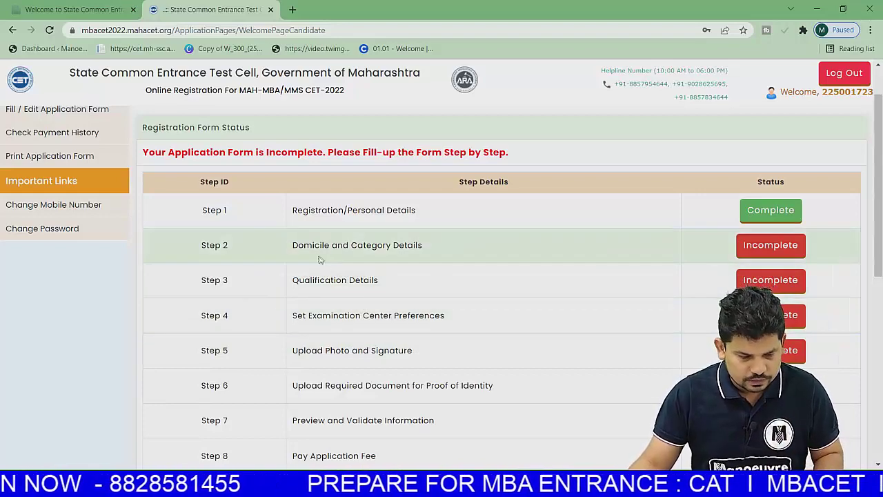
left_click(745, 243)
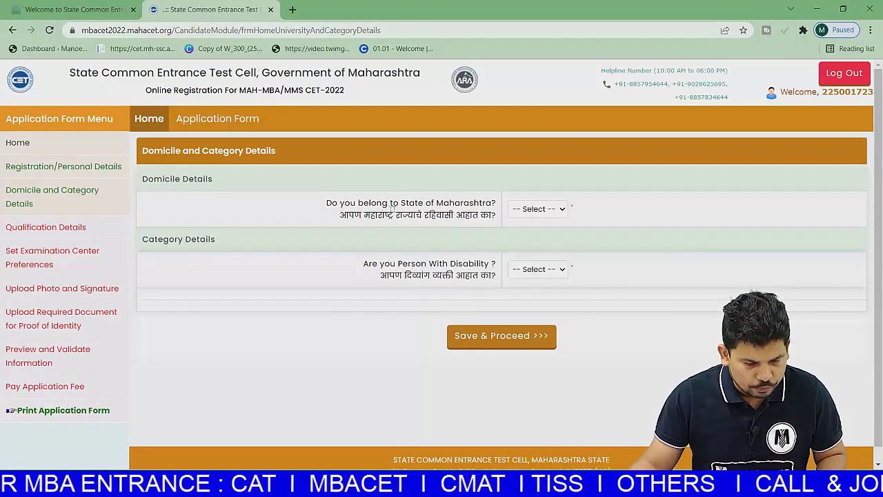
Step: Answer Yes to belonging to Maharashtra and choose Open as the candidate category
left_click(551, 209)
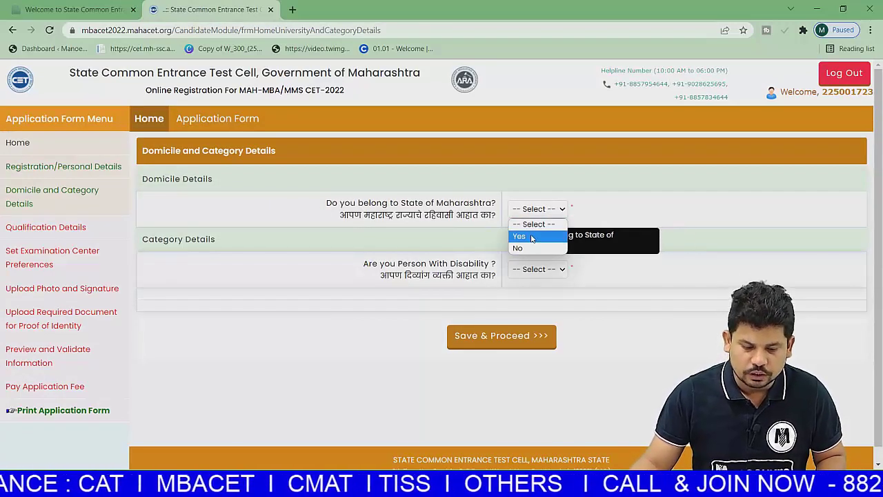
left_click(531, 236)
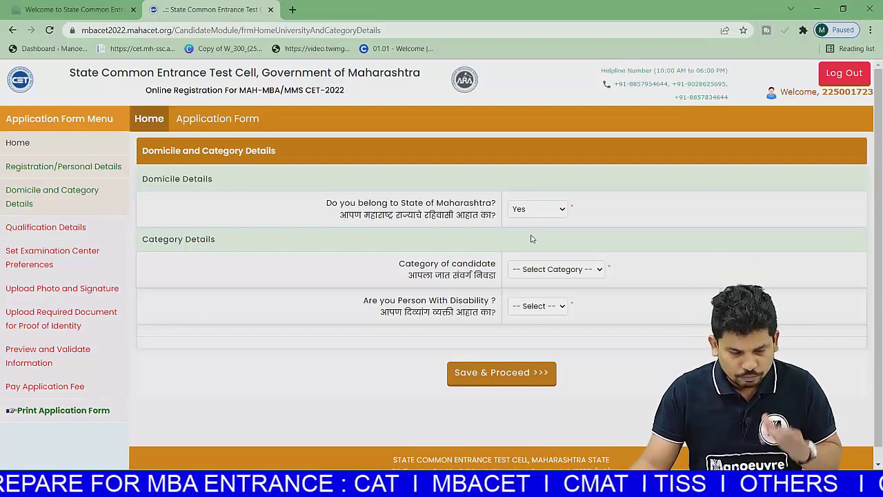
left_click(573, 271)
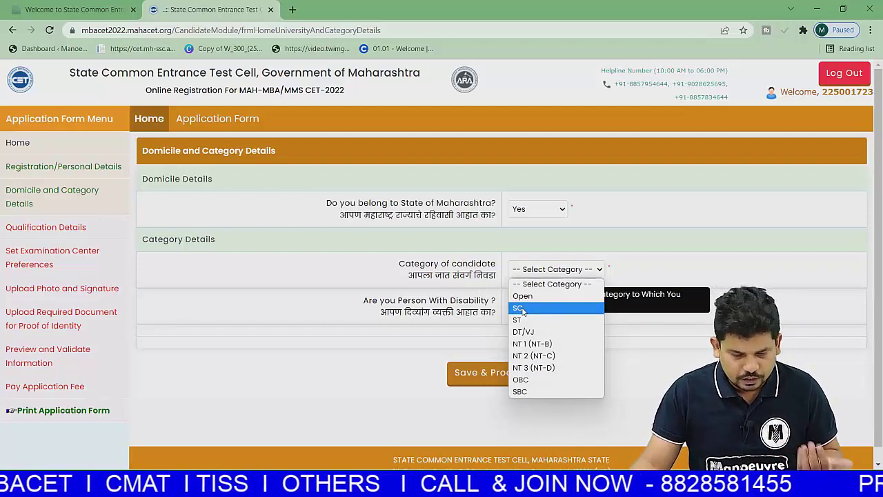
left_click(526, 298)
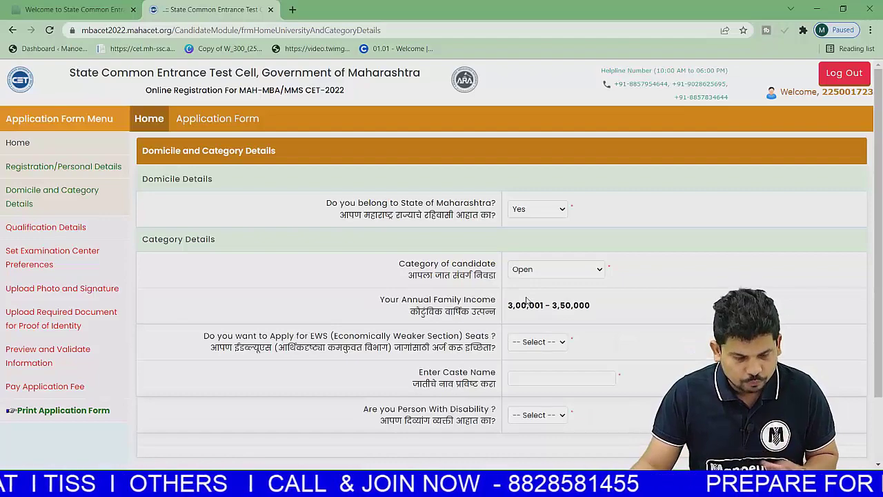
Step: Check the 3,00,001–3,50,000 family income range and choose Yes for EWS seats
scroll(526, 300, "down", 1)
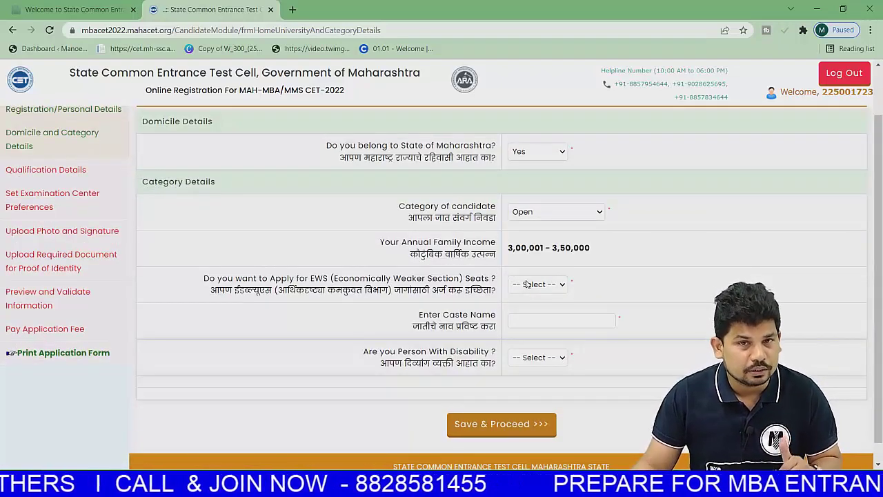
left_click_drag(597, 250, 500, 254)
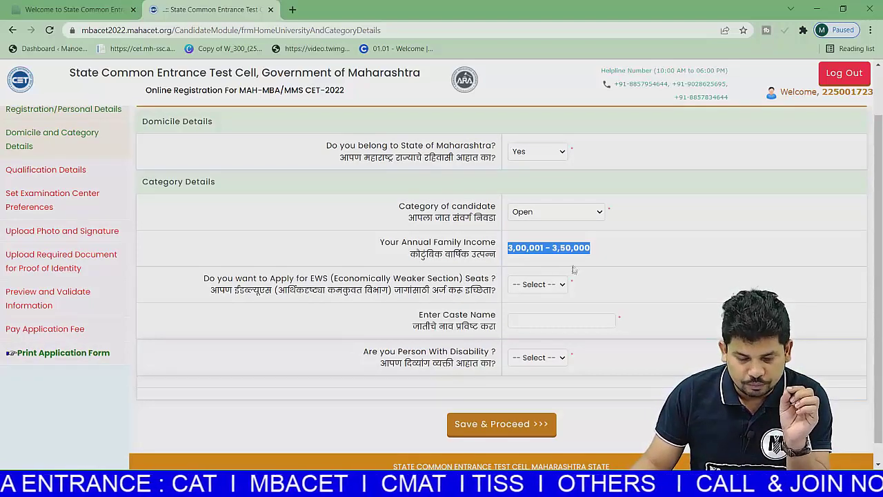
left_click_drag(592, 250, 502, 249)
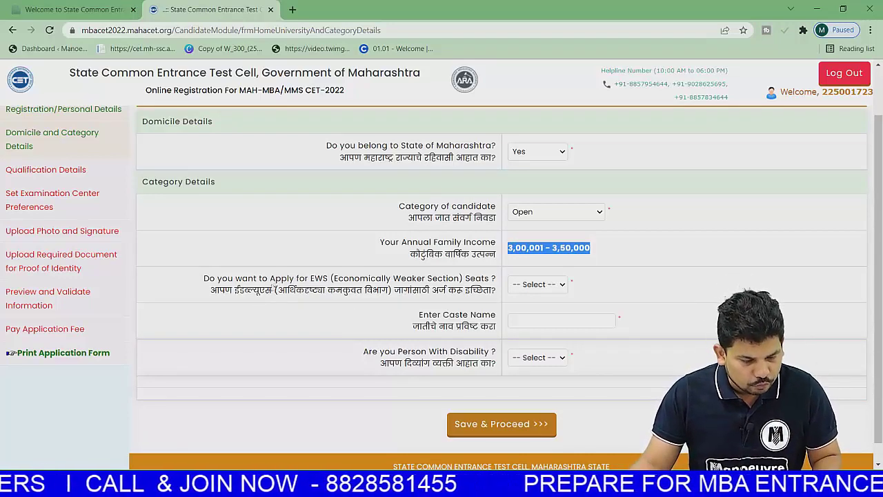
left_click(551, 284)
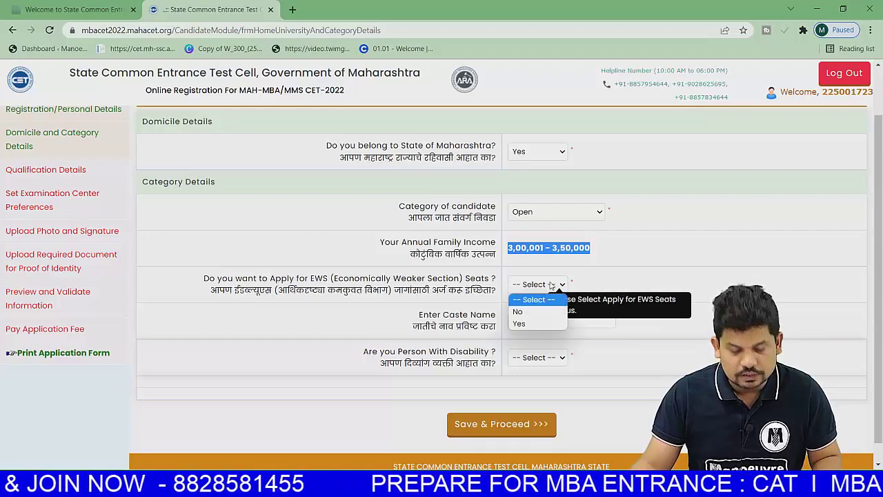
left_click(519, 323)
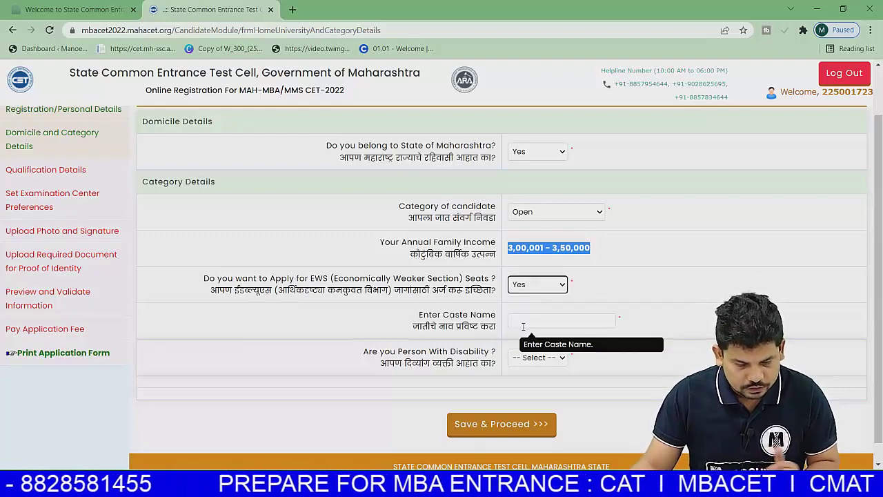
scroll(531, 241, "down", 2)
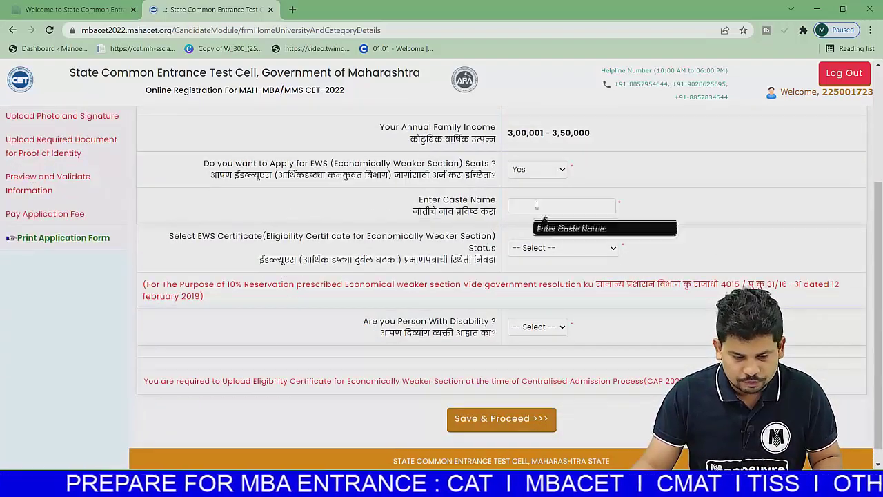
Step: Enter the caste name and set the EWS certificate status to Applied but Not Received
left_click(536, 204)
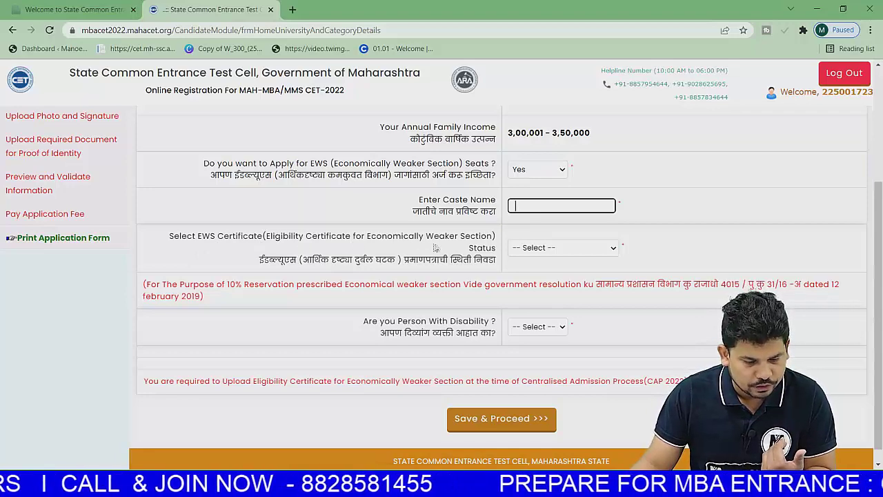
left_click(559, 252)
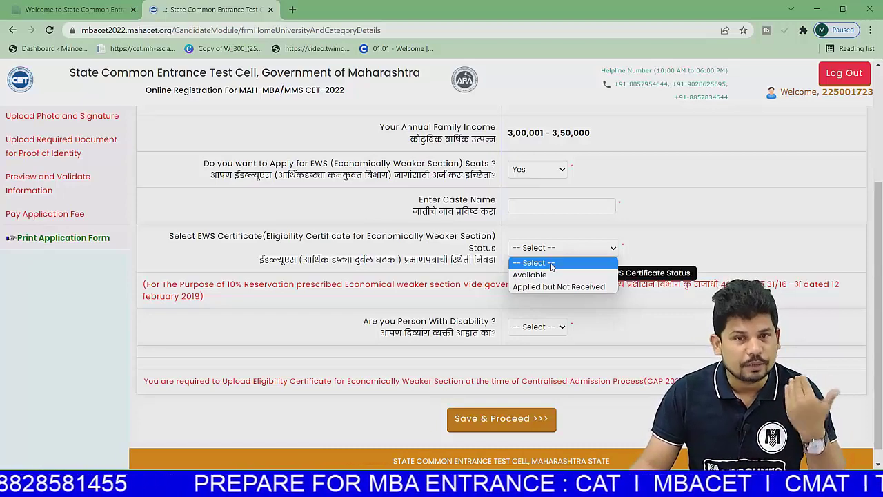
left_click(542, 275)
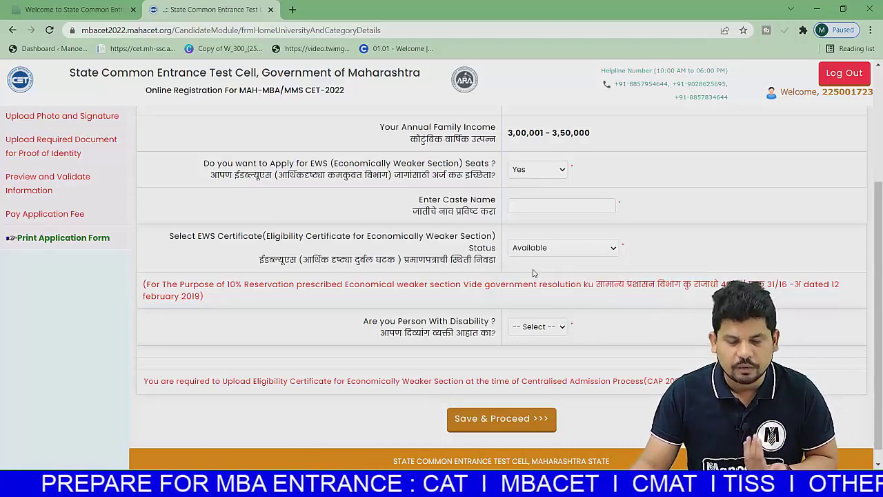
left_click(551, 257)
left_click(538, 287)
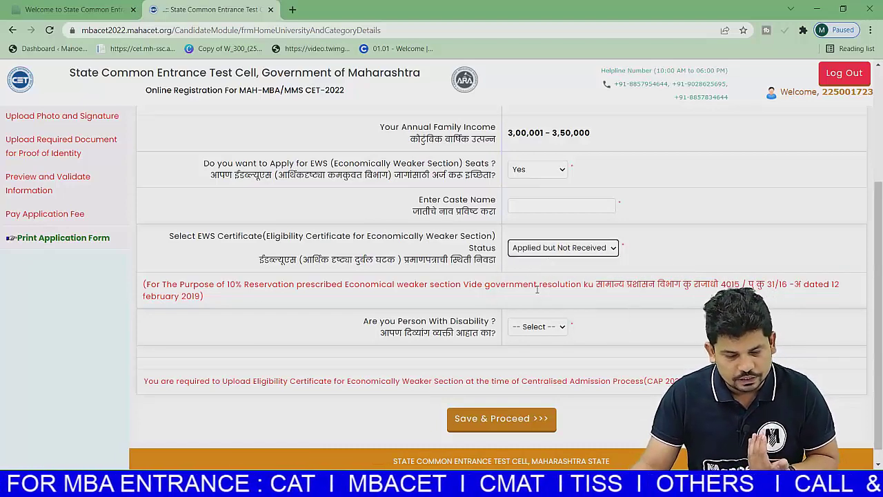
scroll(537, 265, "down", 2)
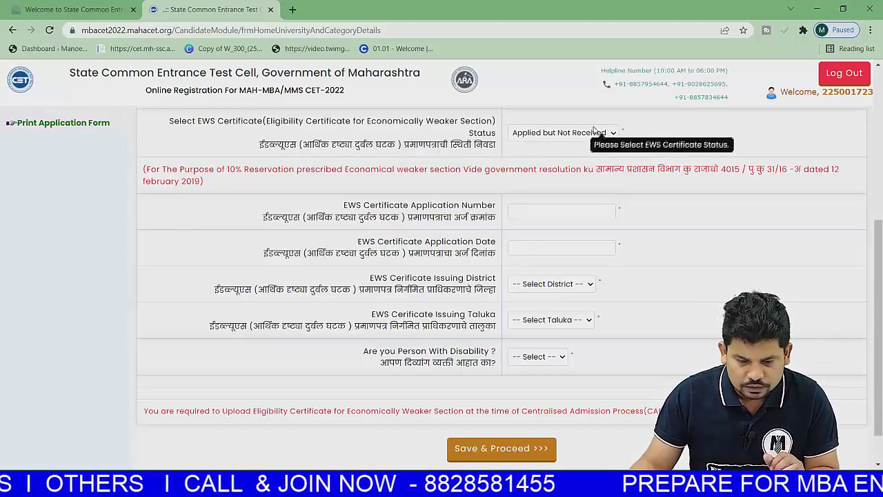
Step: Enter the EWS certificate application number and check the date, district and taluka fields
left_click(522, 210)
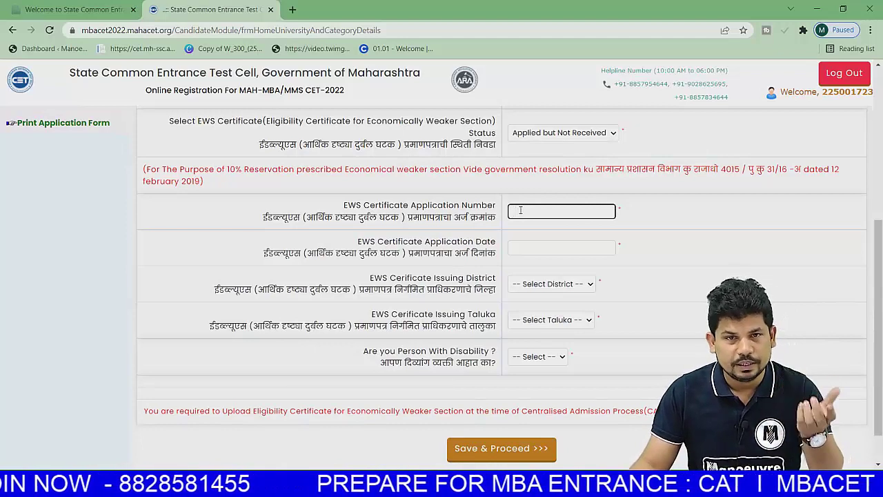
left_click(524, 248)
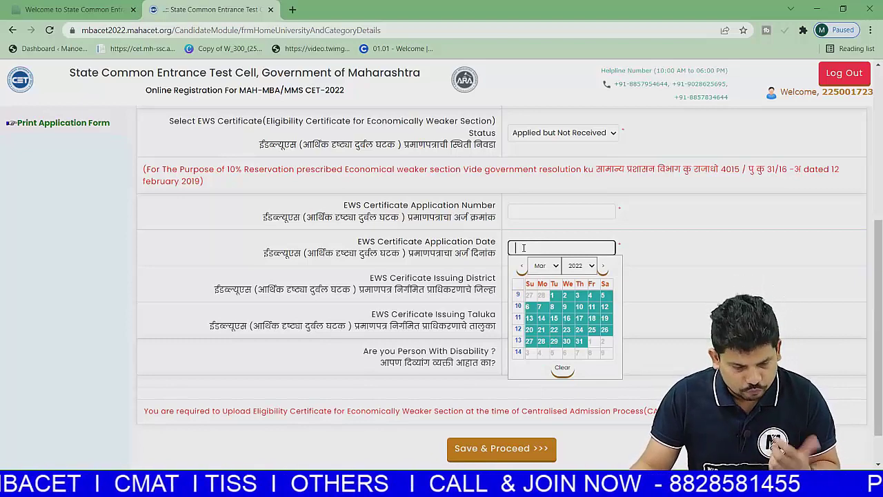
left_click(657, 259)
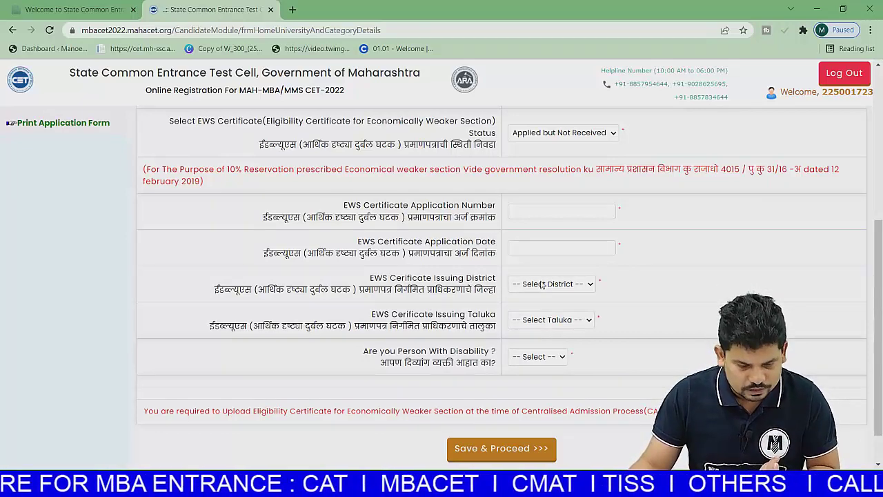
left_click(542, 283)
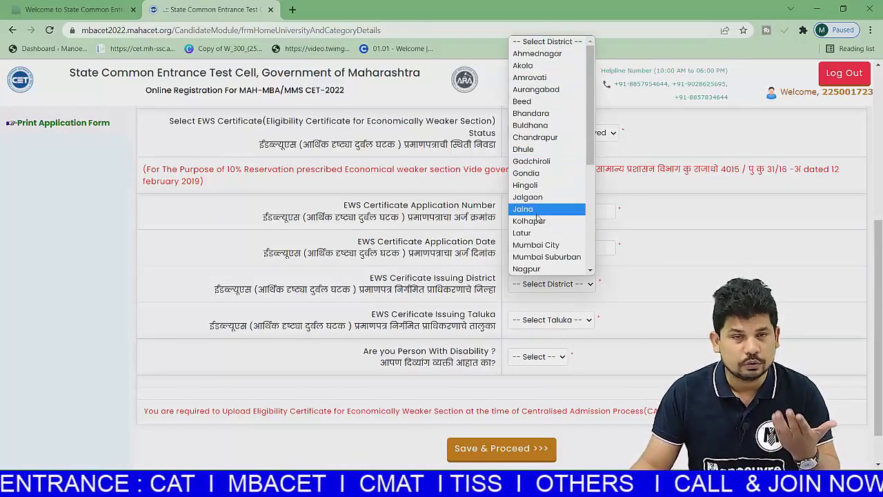
left_click(655, 312)
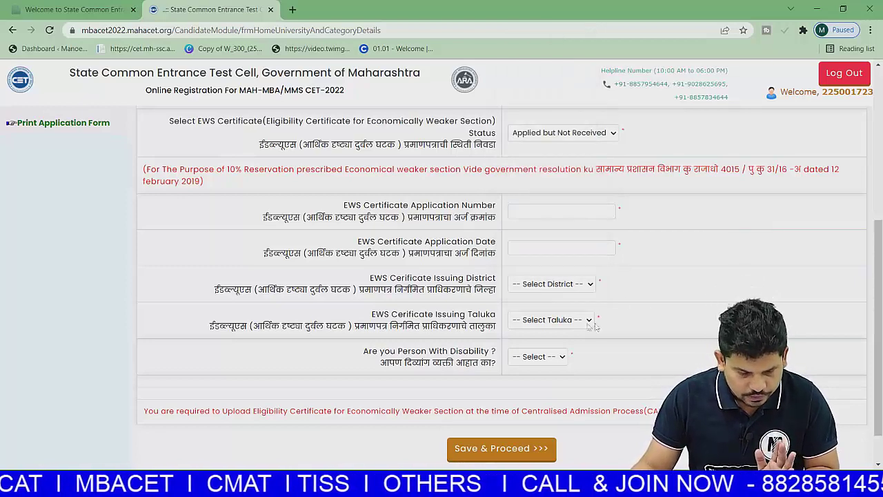
left_click(562, 321)
left_click(580, 278)
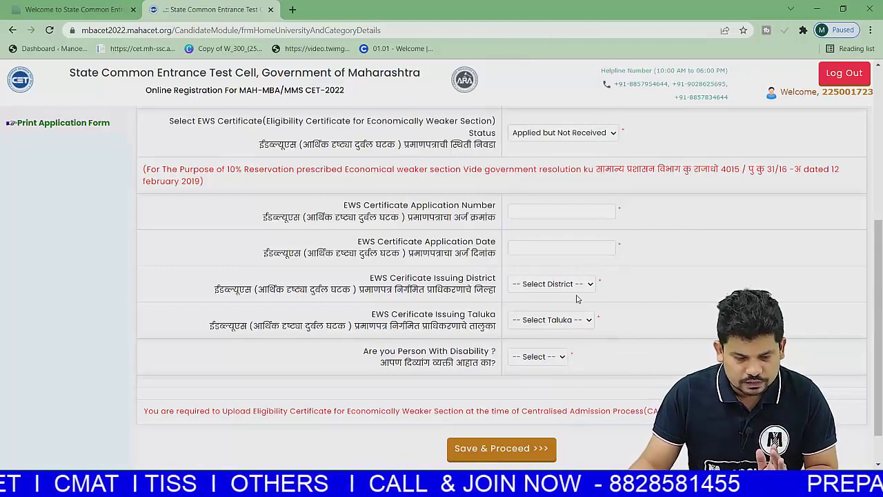
Step: Choose Mumbai Suburban district and Borivali taluka, then save Domicile and Category Details
left_click(580, 288)
scroll(545, 244, "down", 1)
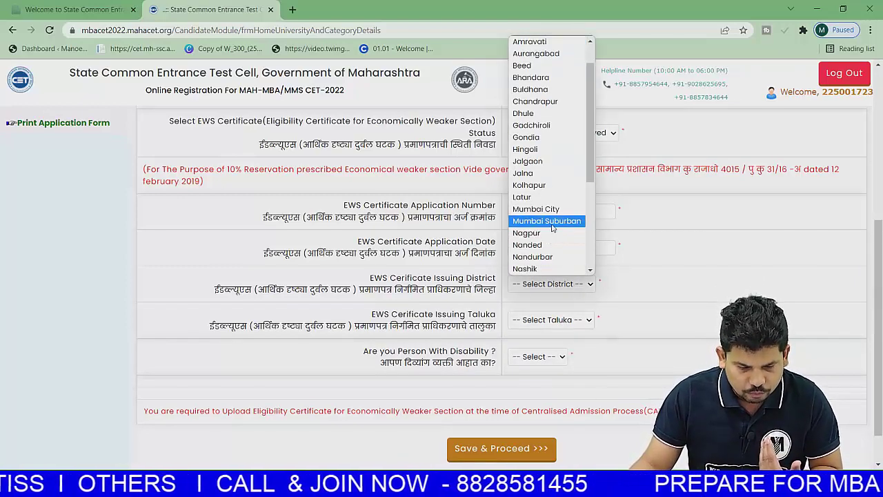
left_click(545, 220)
left_click(587, 322)
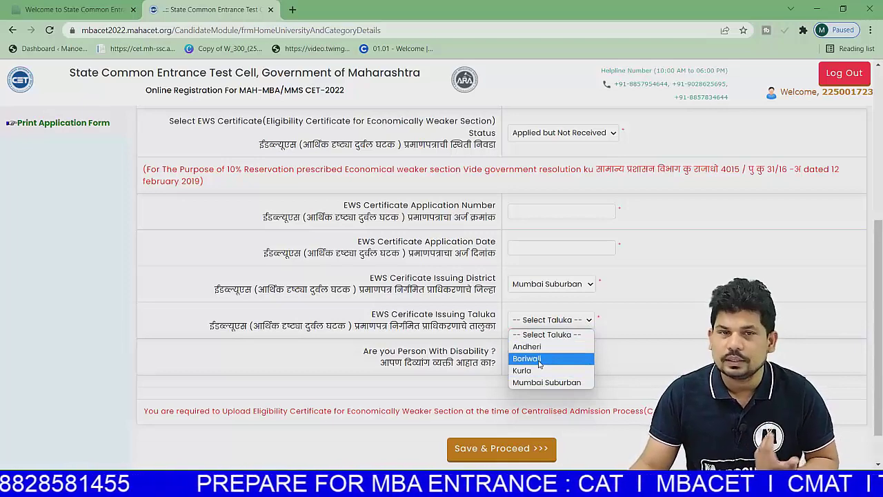
left_click(536, 358)
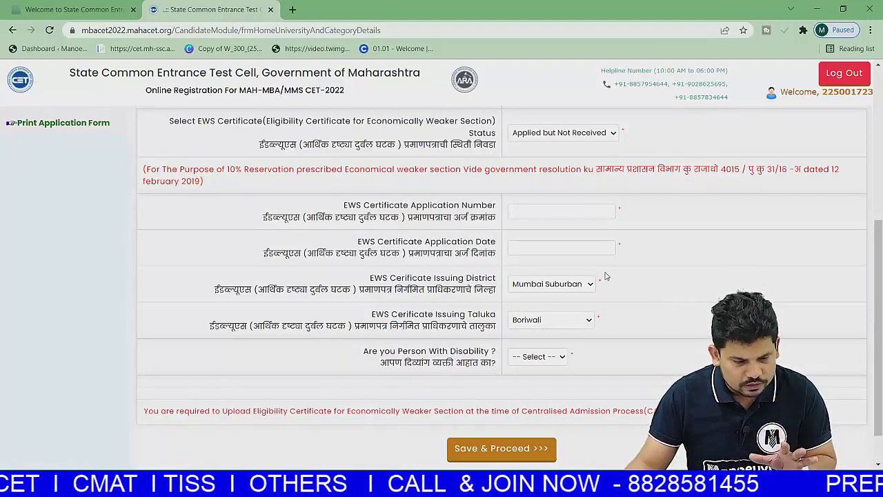
scroll(600, 274, "up", 3)
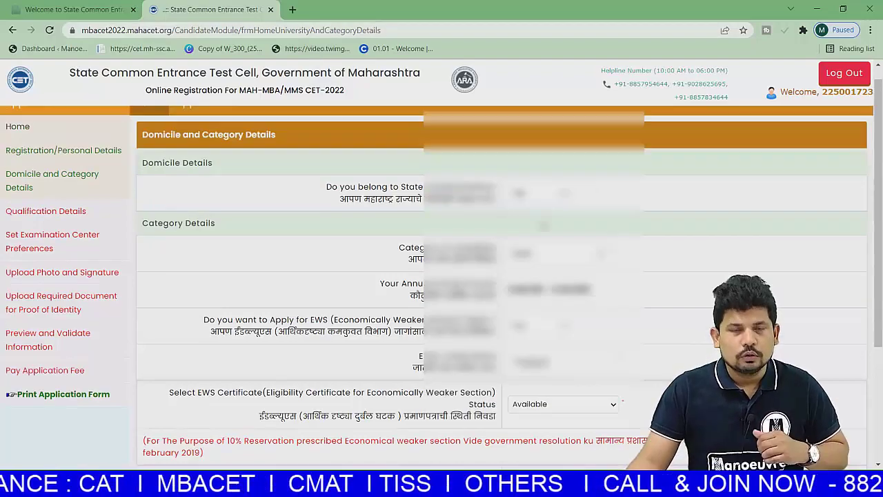
scroll(498, 433, "down", 3)
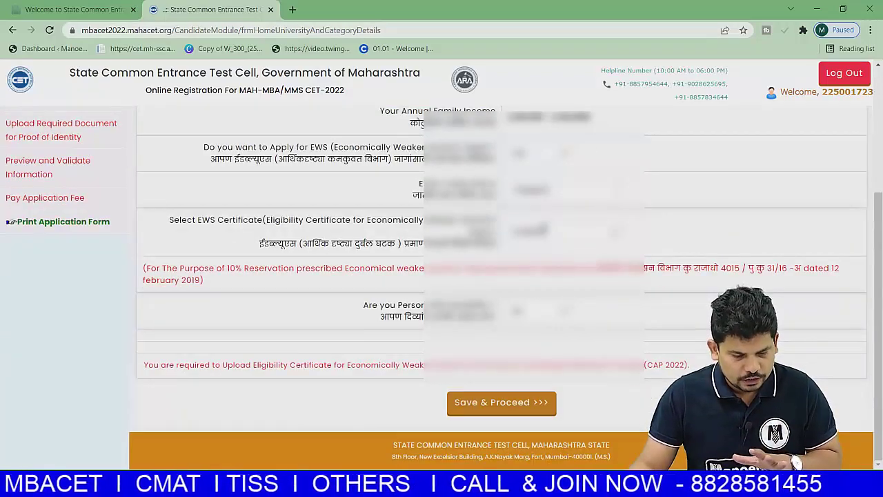
left_click(499, 404)
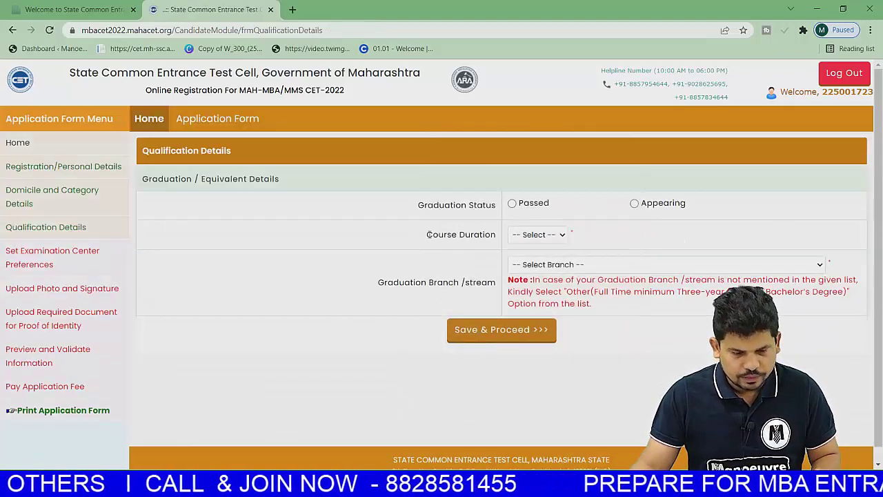
Step: Mark graduation as Passed with marks in Percentage and save the Qualification Details
left_click(511, 204)
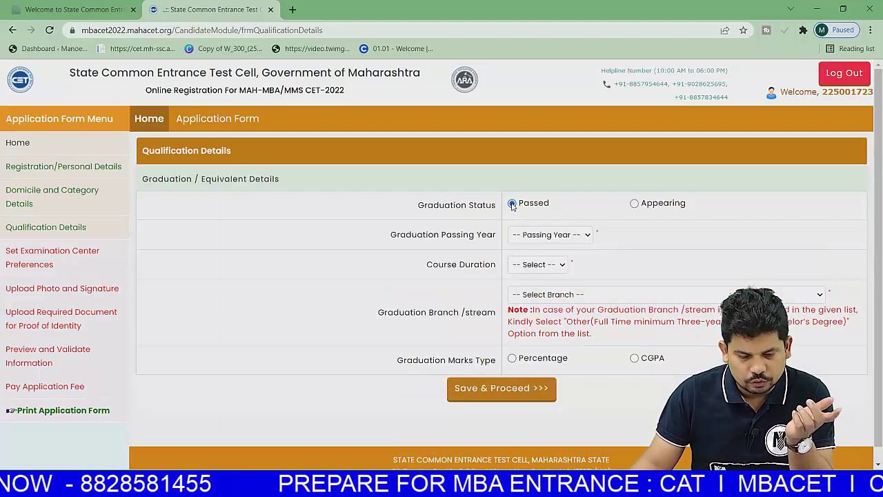
left_click(634, 204)
left_click(512, 204)
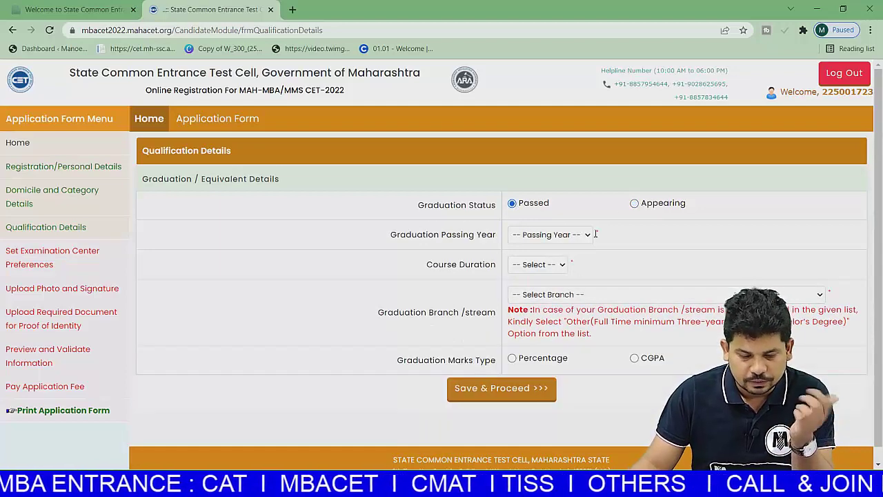
left_click(587, 238)
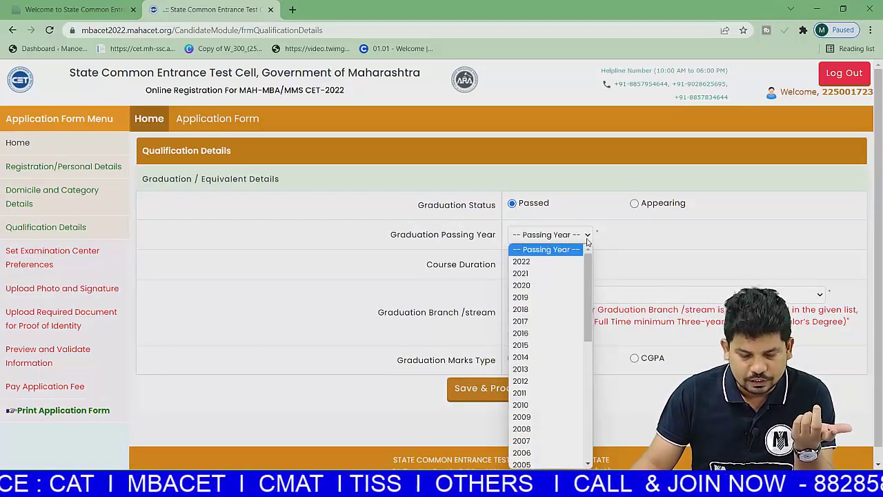
left_click(645, 246)
scroll(603, 236, "down", 1)
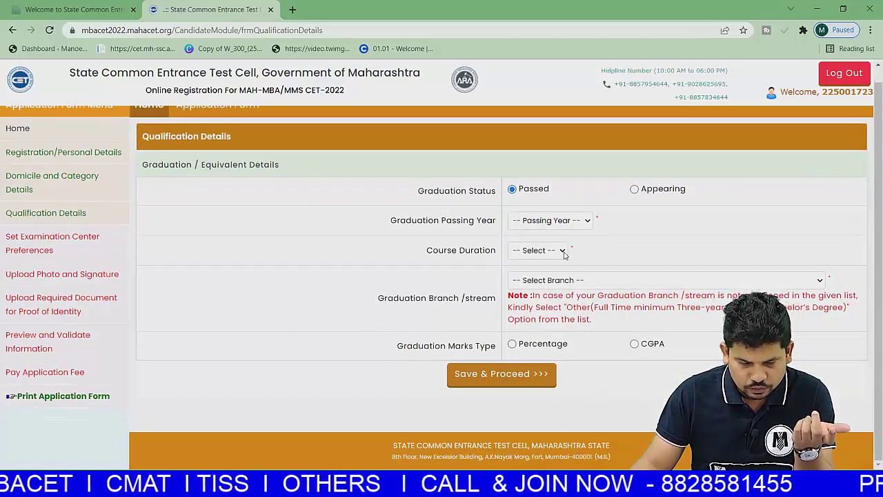
left_click(562, 251)
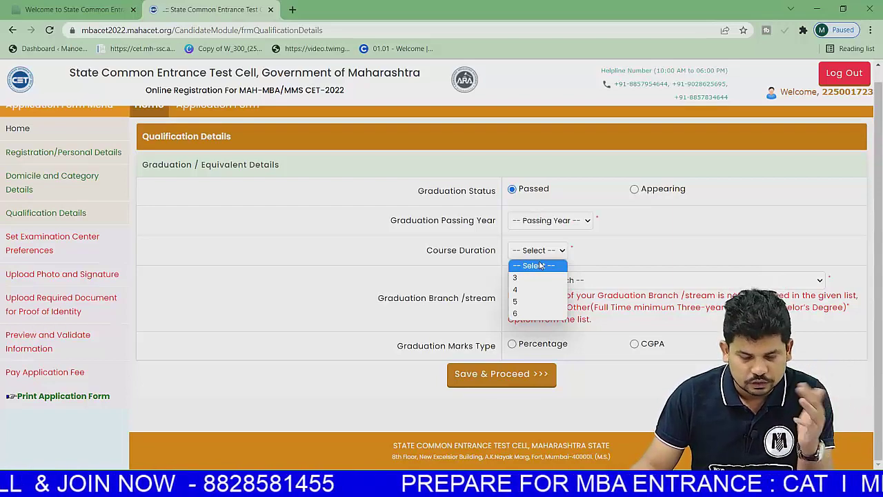
left_click(594, 243)
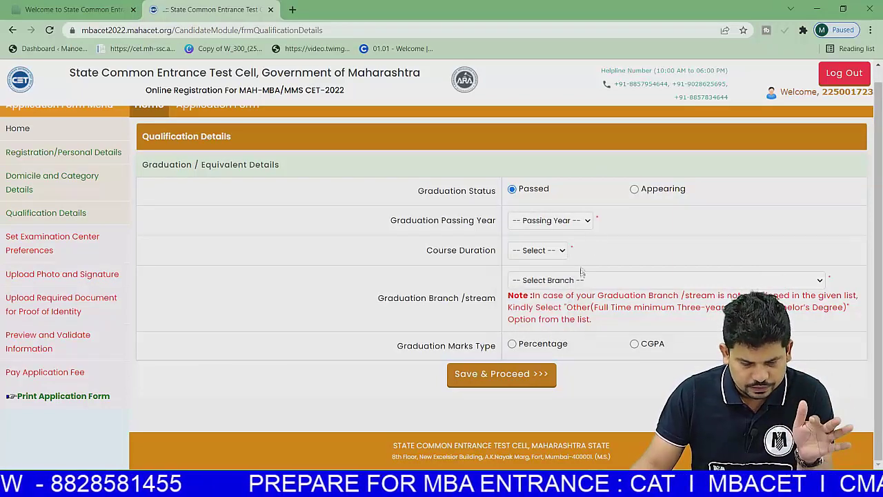
left_click(582, 282)
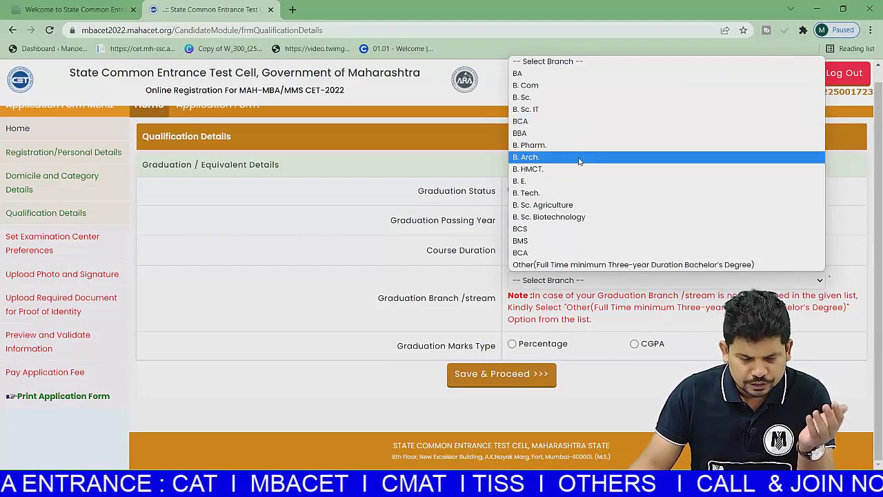
left_click(385, 251)
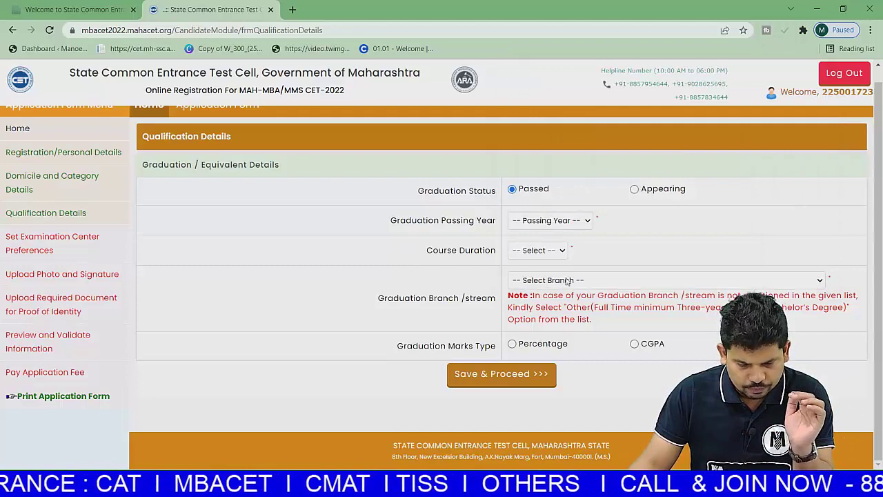
left_click(512, 344)
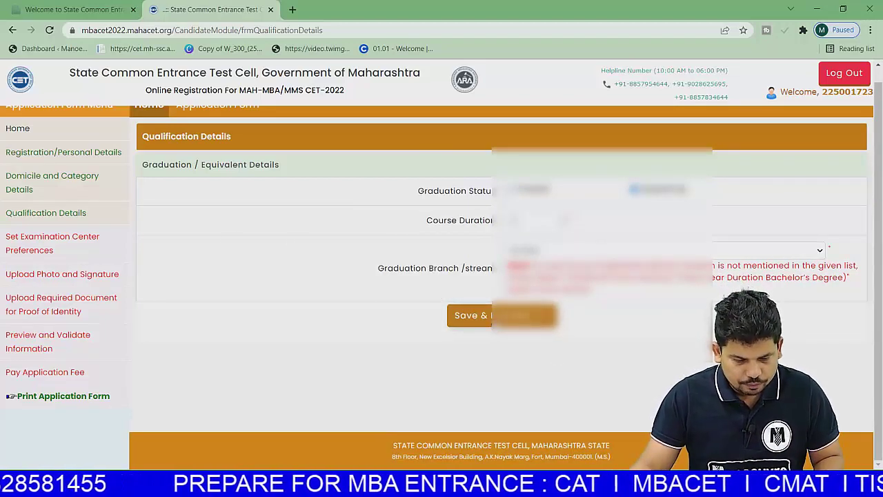
left_click(481, 320)
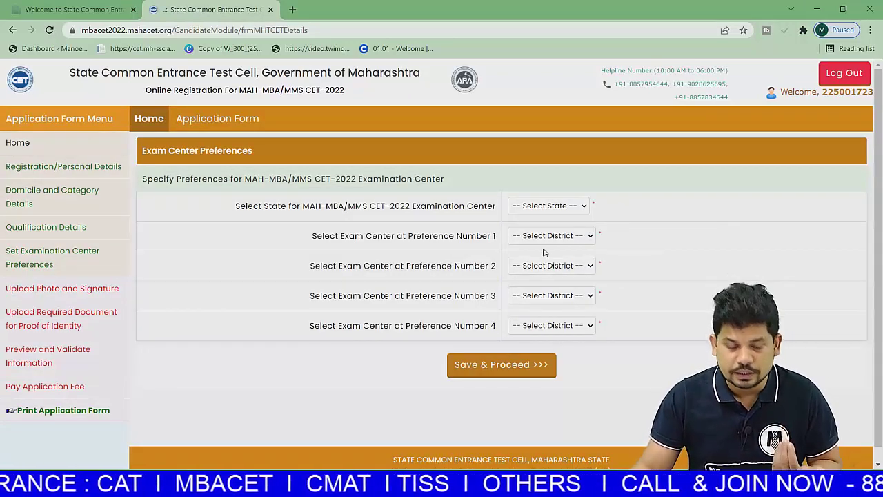
Step: Choose Maharashtra as exam state, with Mumbai Suburban and Mumbai City as preferences 1 and 2
left_click(566, 205)
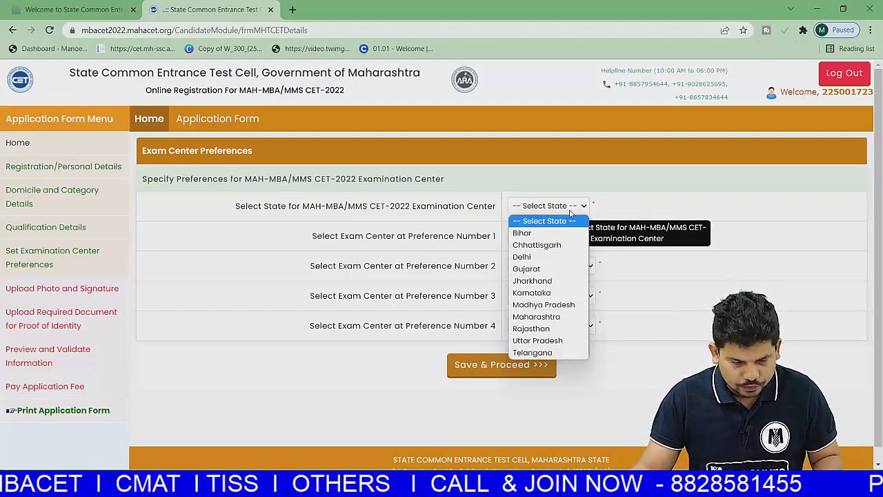
left_click(548, 317)
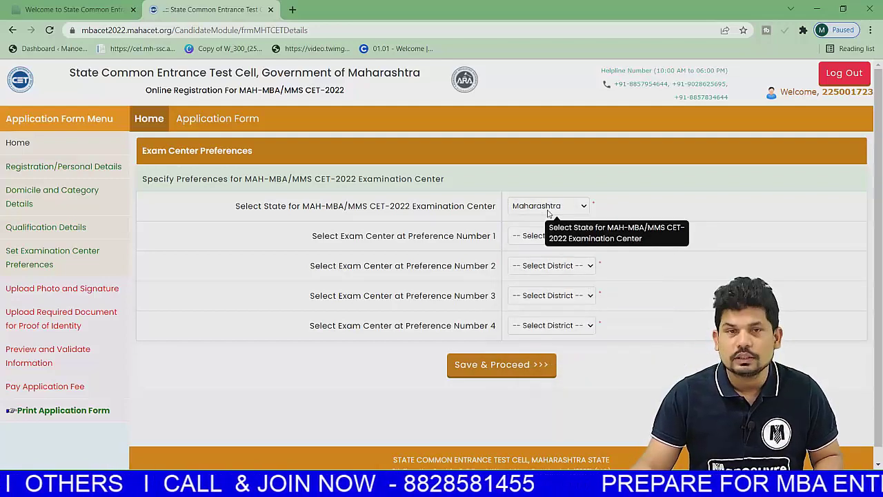
left_click(590, 237)
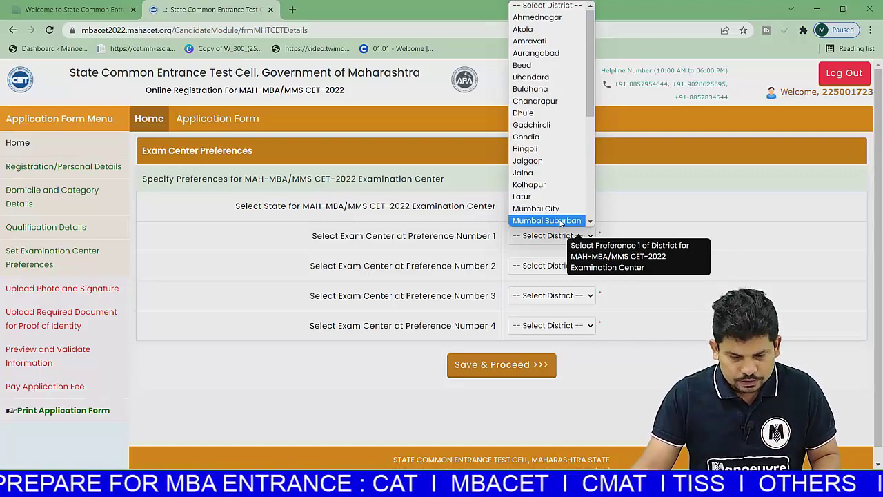
left_click(555, 221)
left_click(590, 266)
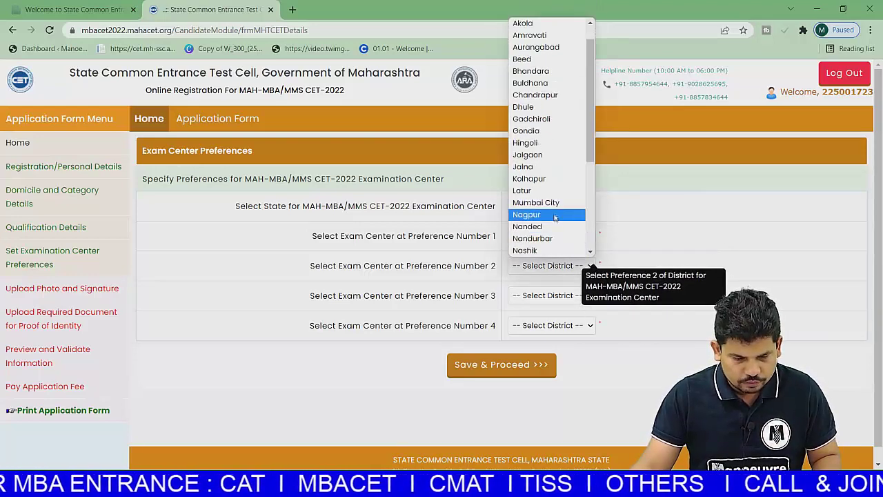
left_click(545, 214)
Step: Set Thane and Palghar as centre preferences 3 and 4, then save the preferences
left_click(591, 296)
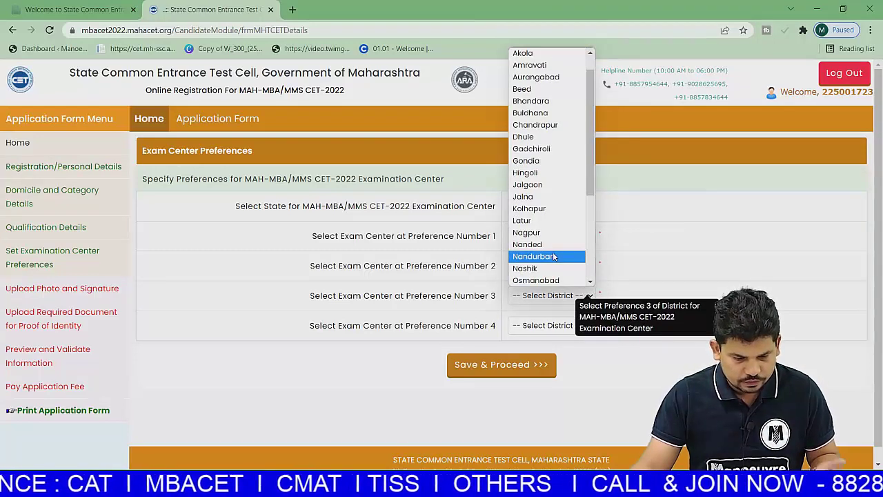
key("t")
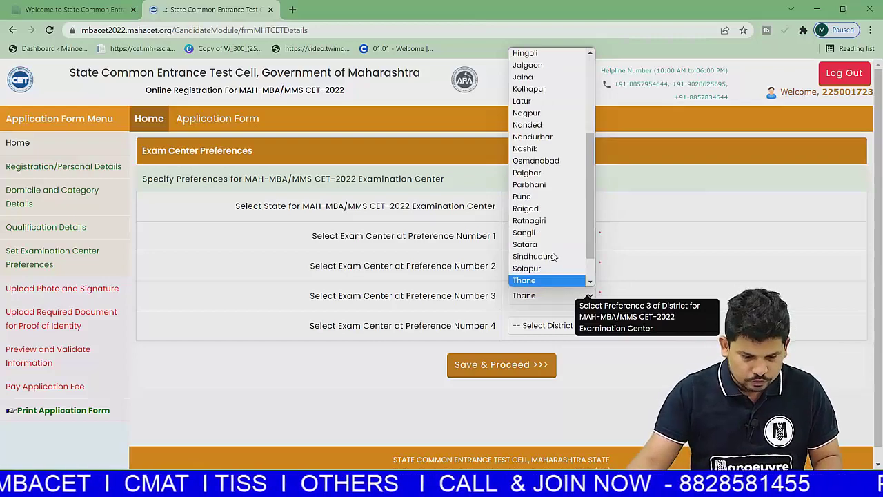
left_click(545, 280)
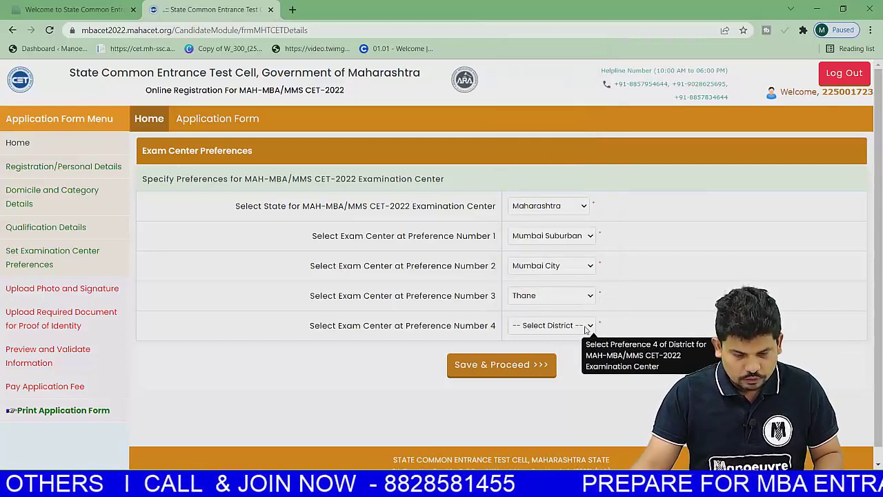
left_click(585, 327)
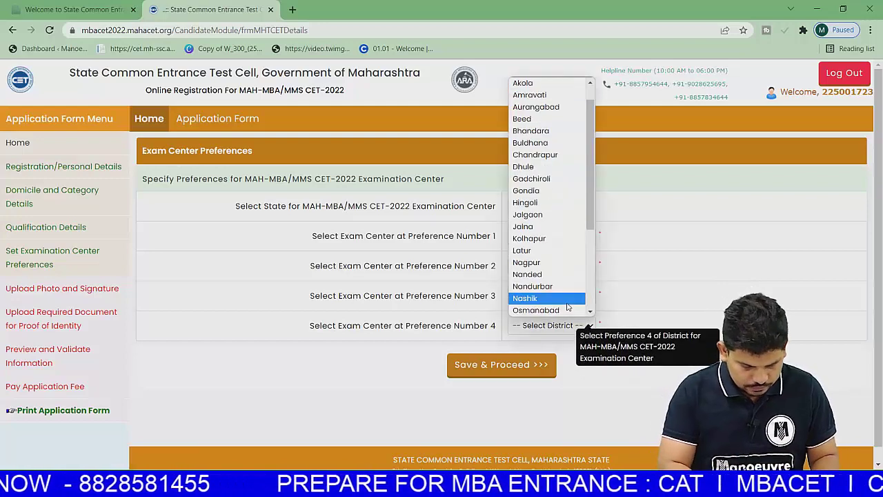
key("p")
left_click(566, 308)
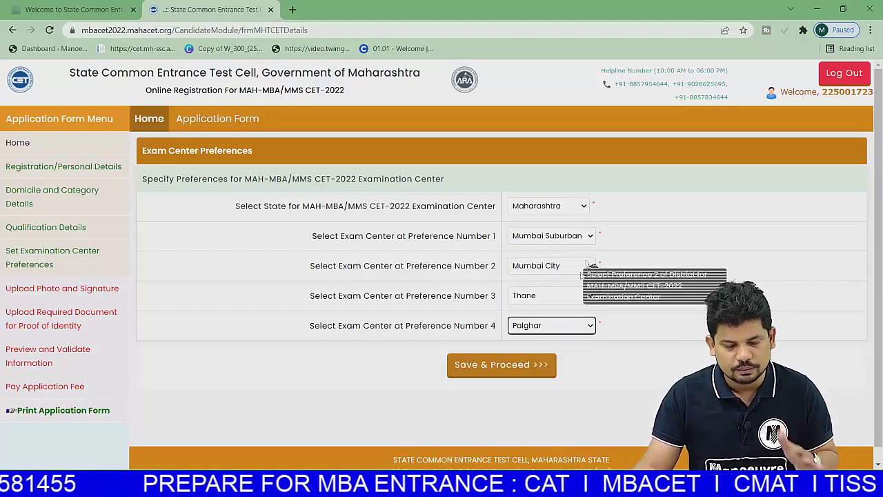
left_click(492, 367)
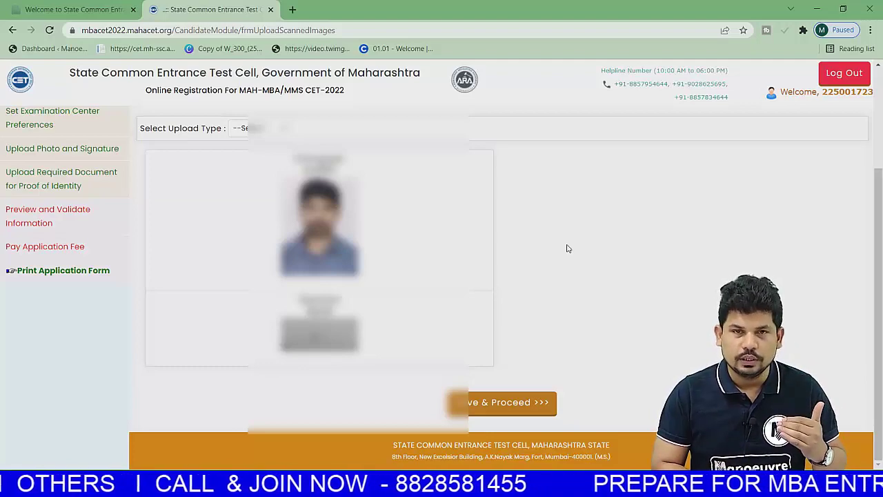
Step: Upload a PAN Card as the proof-of-identity document and save it to reach the preview
left_click(490, 404)
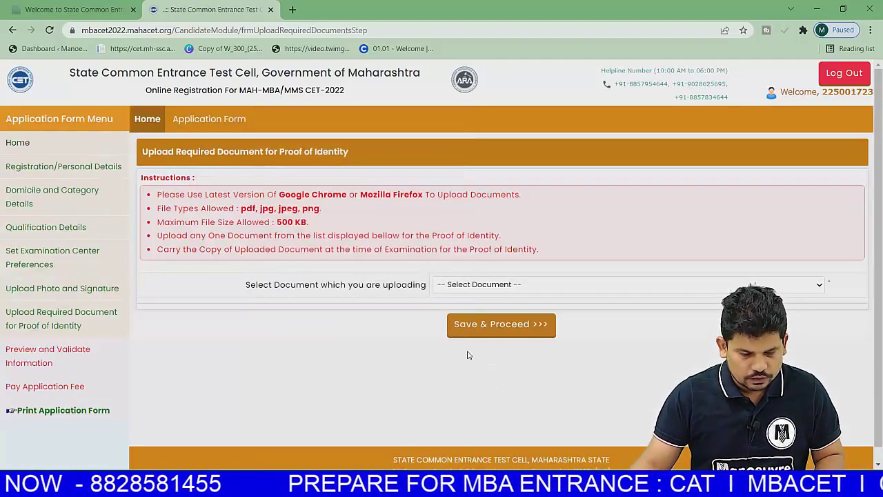
left_click(496, 290)
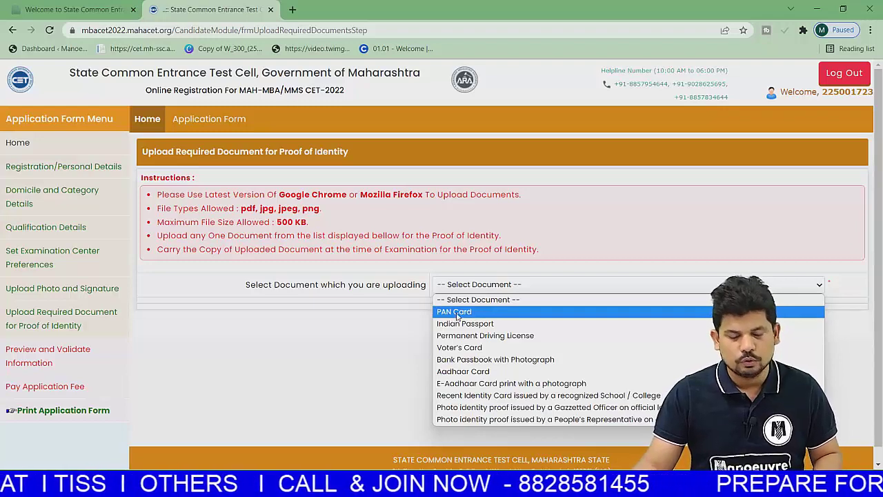
left_click(456, 314)
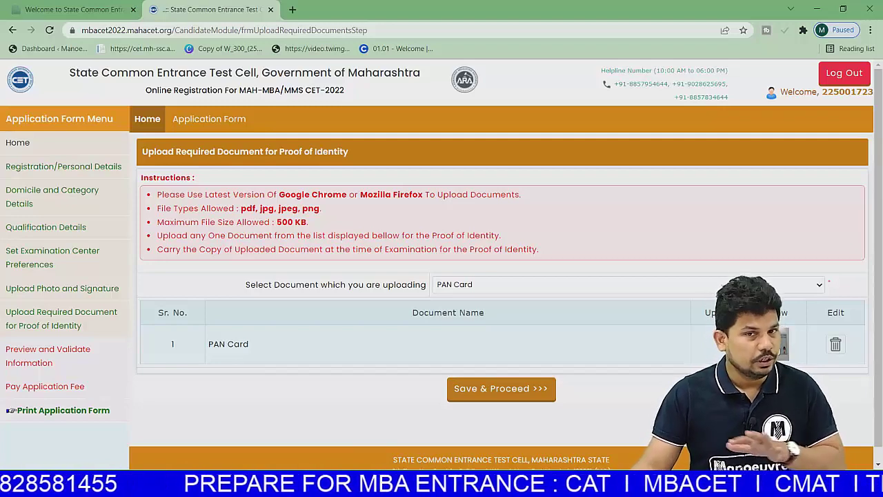
left_click(491, 390)
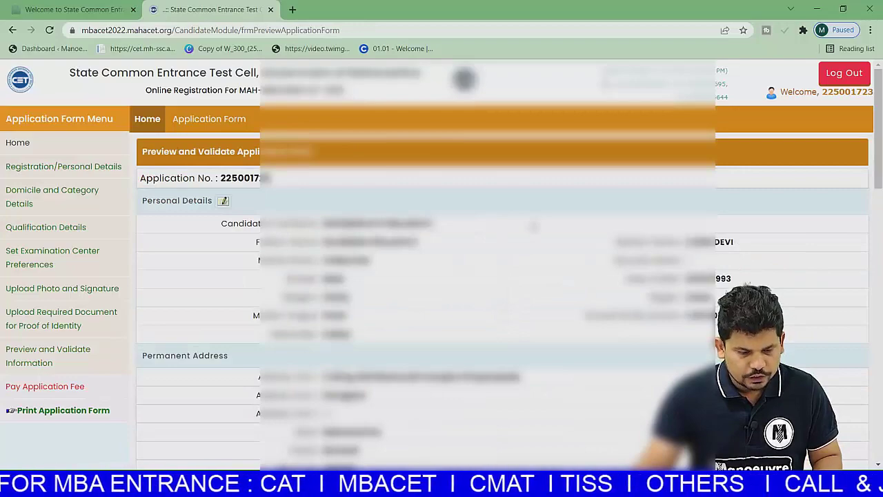
Step: Review the Preview and Validate page, tick 'I have read all Important Instructions', and submit
scroll(534, 225, "down", 2)
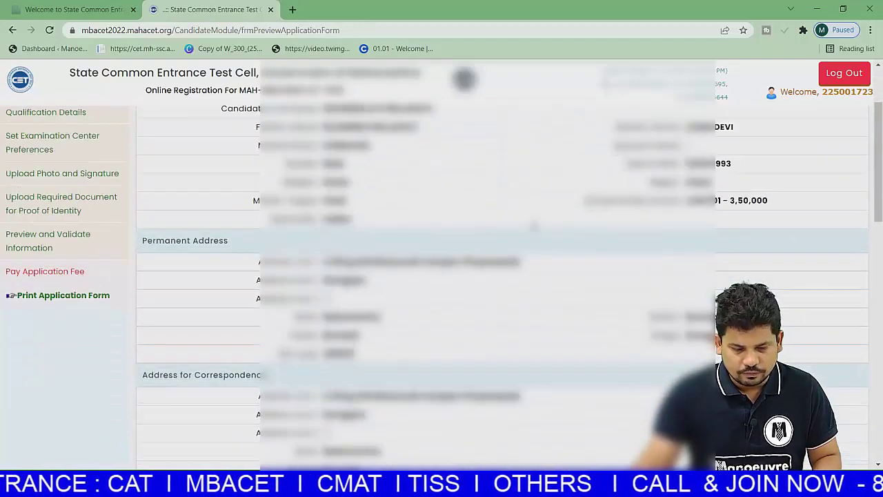
scroll(534, 225, "down", 9)
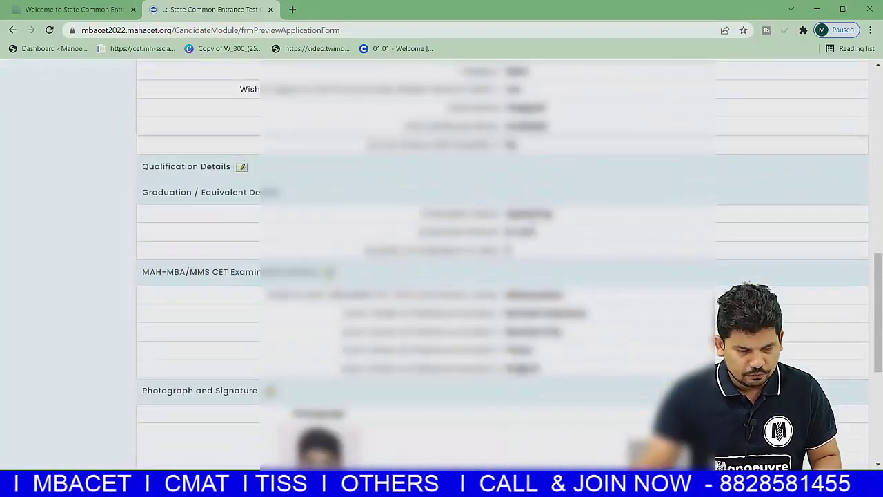
scroll(533, 224, "down", 5)
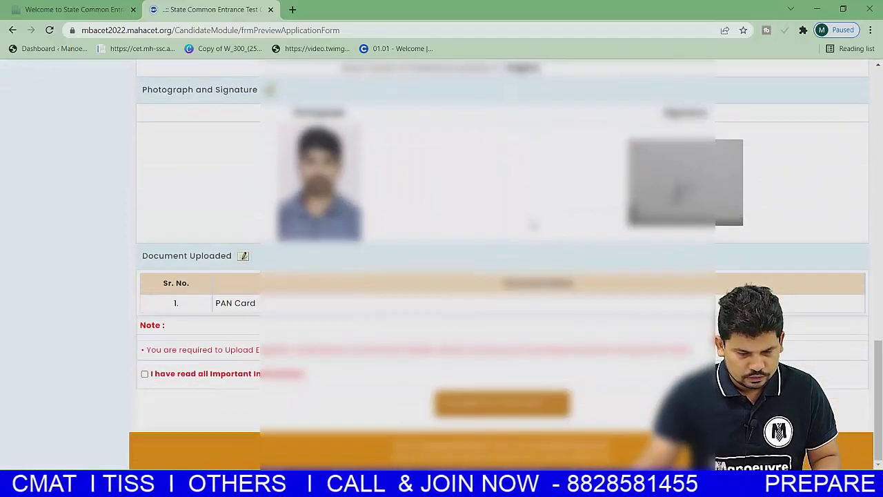
scroll(534, 226, "up", 5)
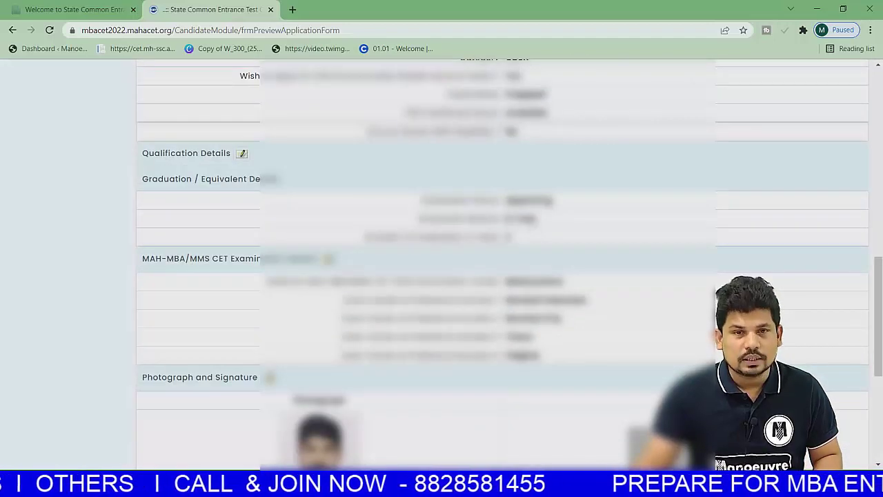
scroll(150, 410, "down", 4)
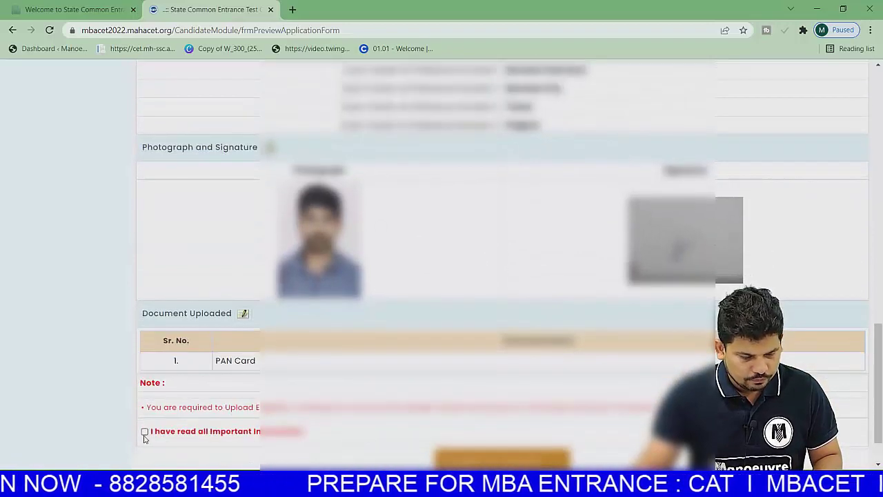
left_click(145, 432)
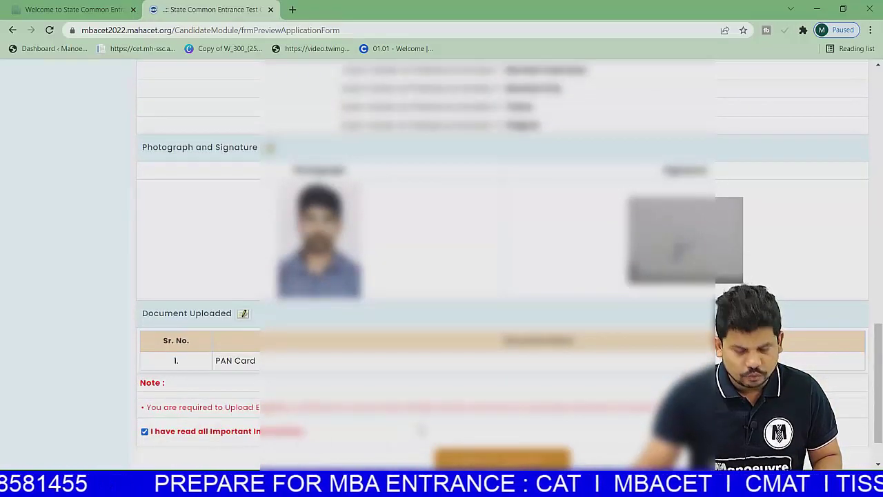
scroll(423, 430, "down", 1)
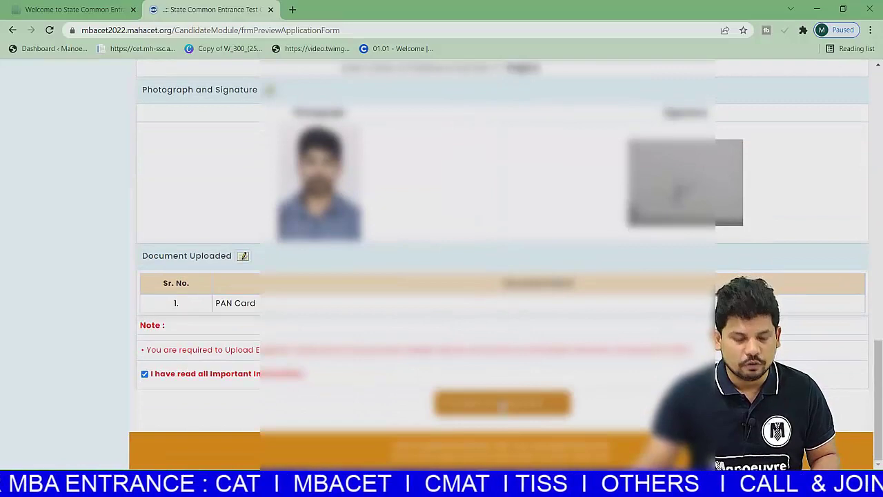
left_click(502, 405)
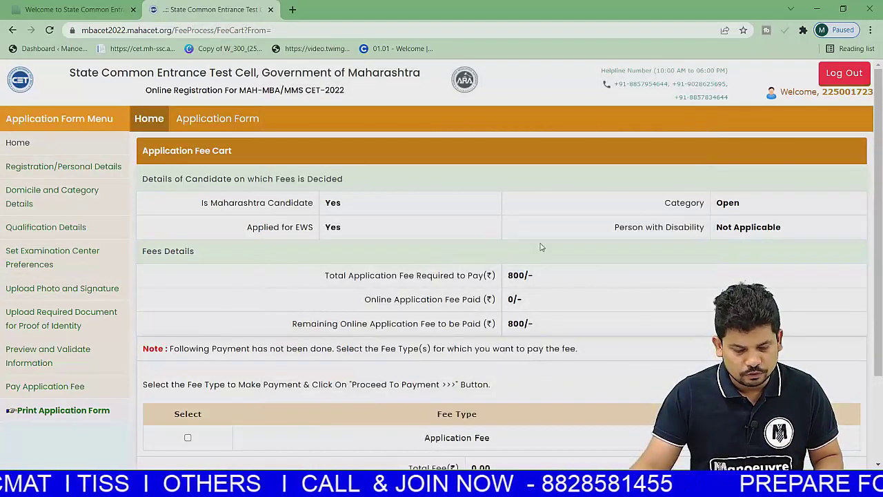
Step: Select the ₹800 Application Fee in the Fee Cart and proceed to payment
scroll(542, 247, "down", 3)
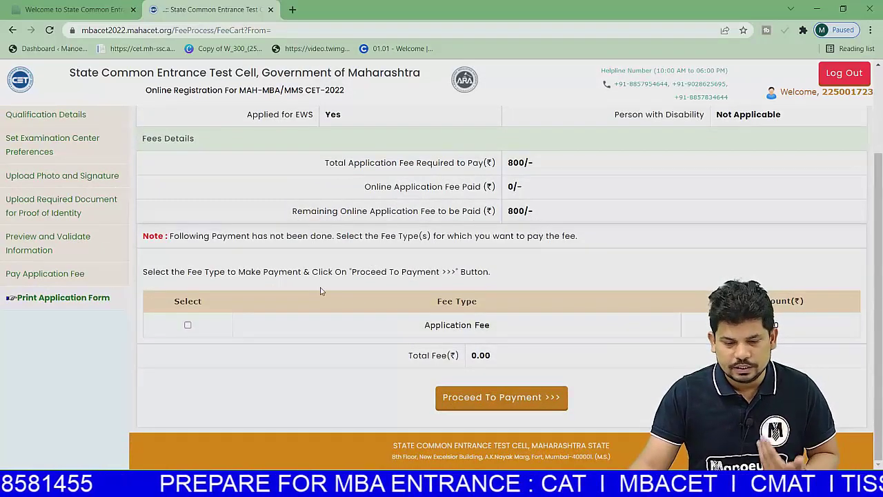
left_click(187, 324)
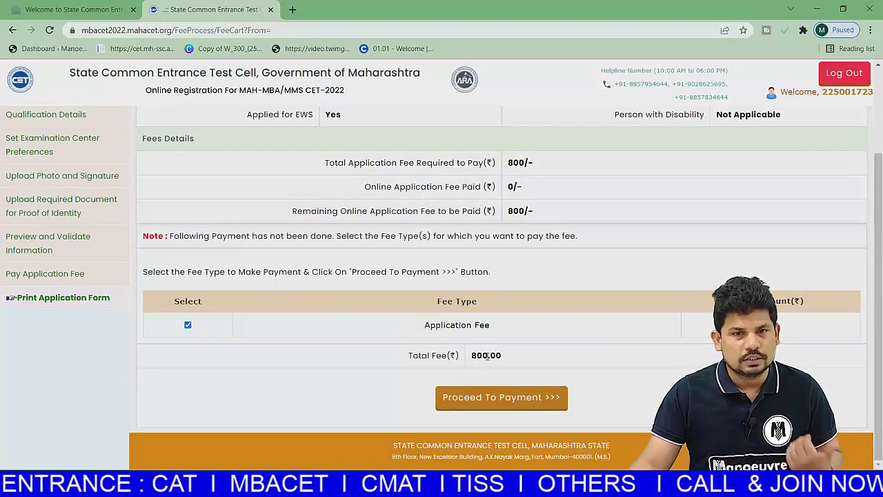
left_click(506, 398)
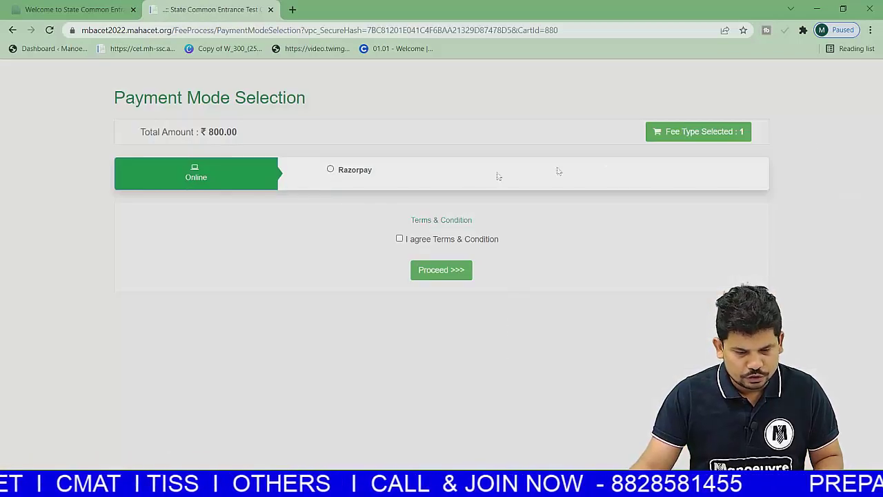
Step: Tick 'I agree Terms & Condition' for the ₹800.00 online payment
left_click(399, 238)
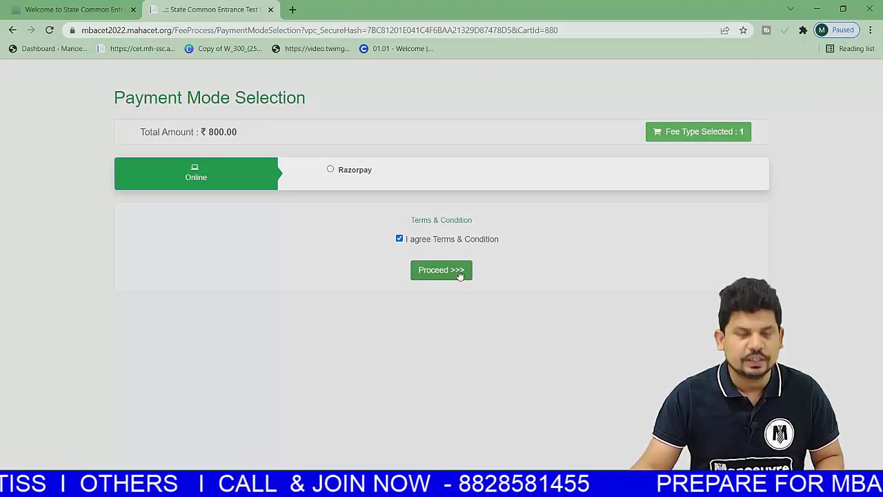